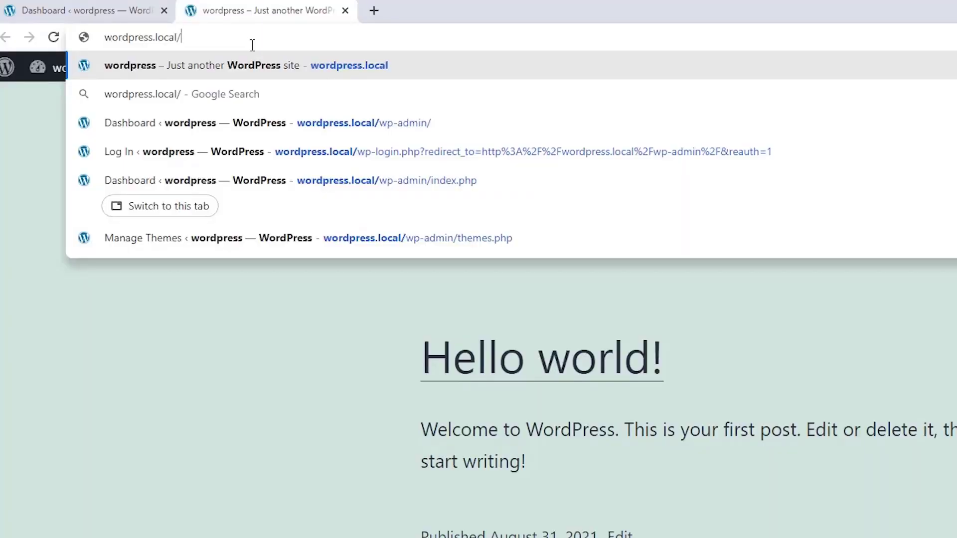
Load wordpress.local/wp-sitemap.xml and browse its posts and pages sub-sitemaps.
text(wp-)
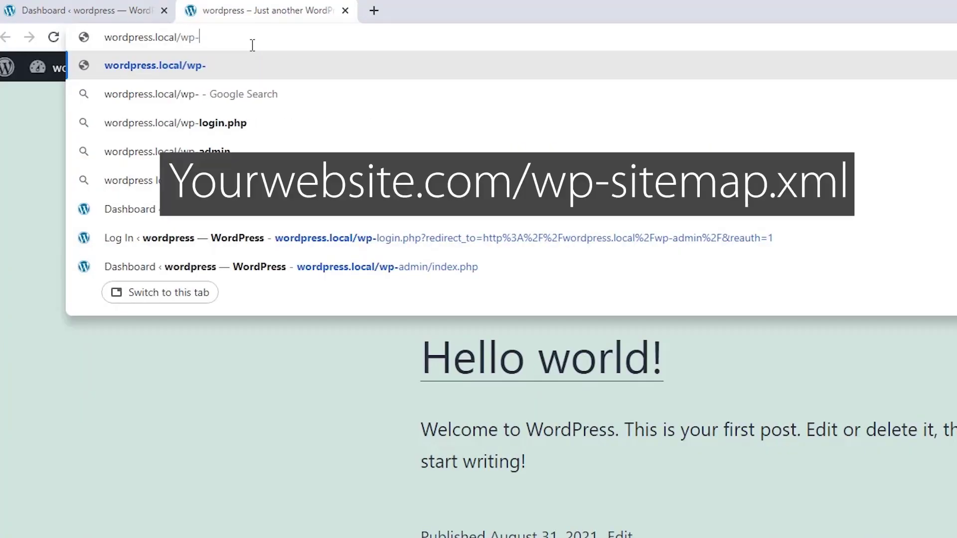
text(sitemap.xml)
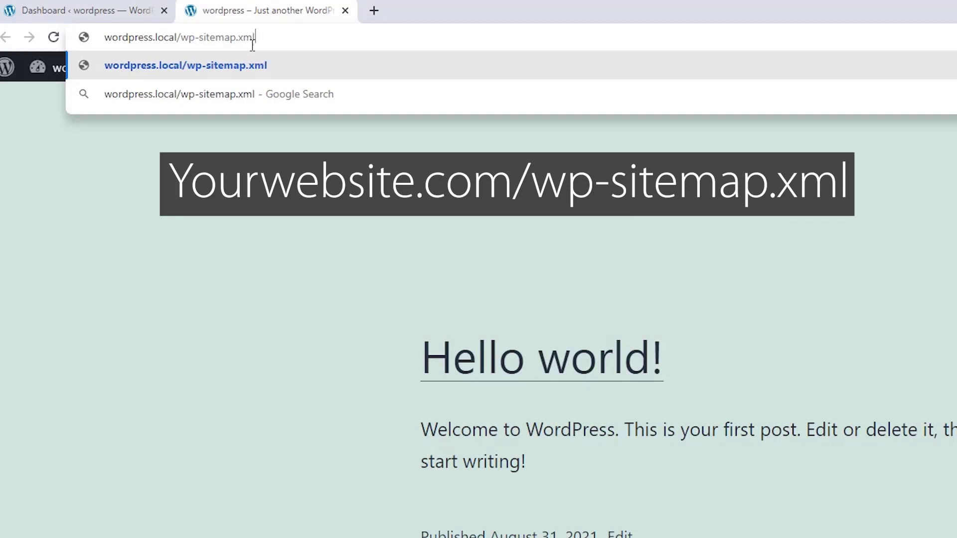
key(Return)
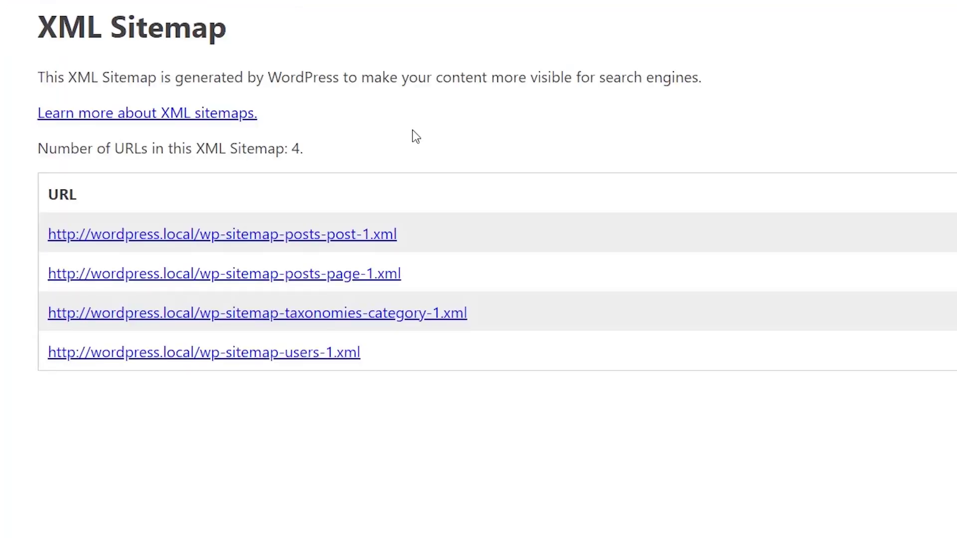
click(230, 234)
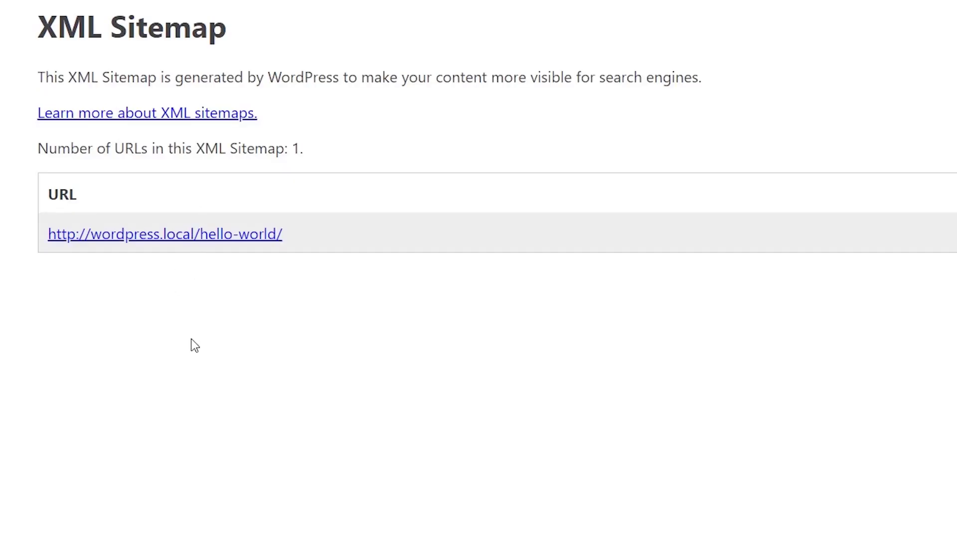
key(alt+Left)
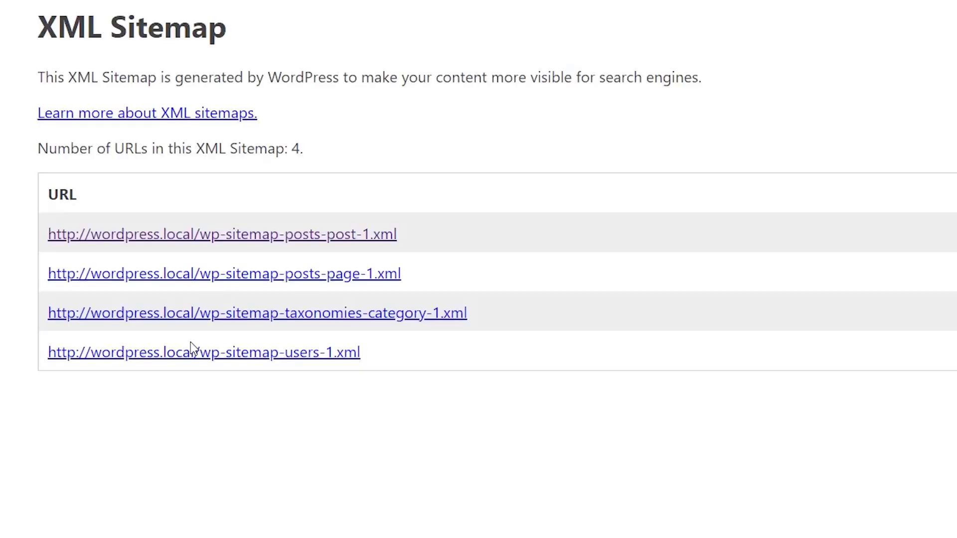
click(249, 277)
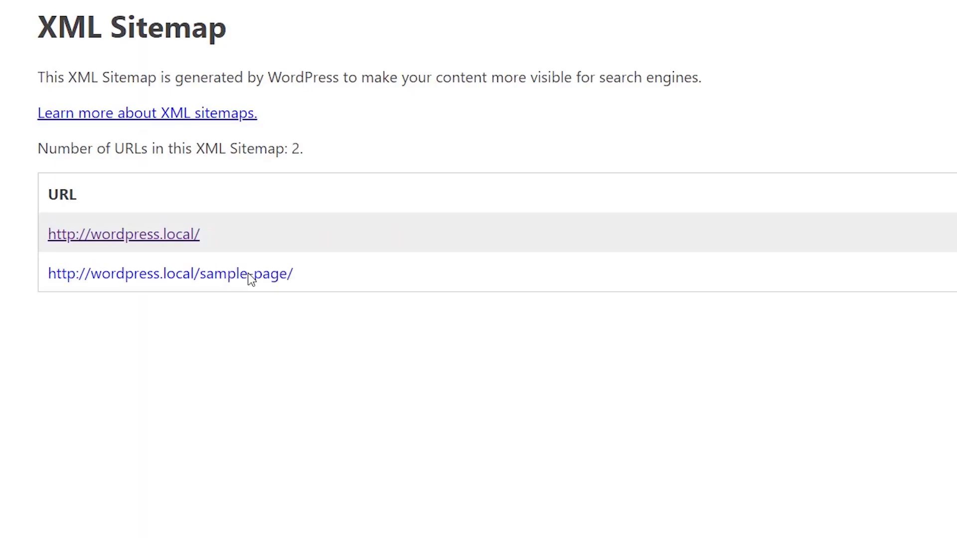
click(200, 235)
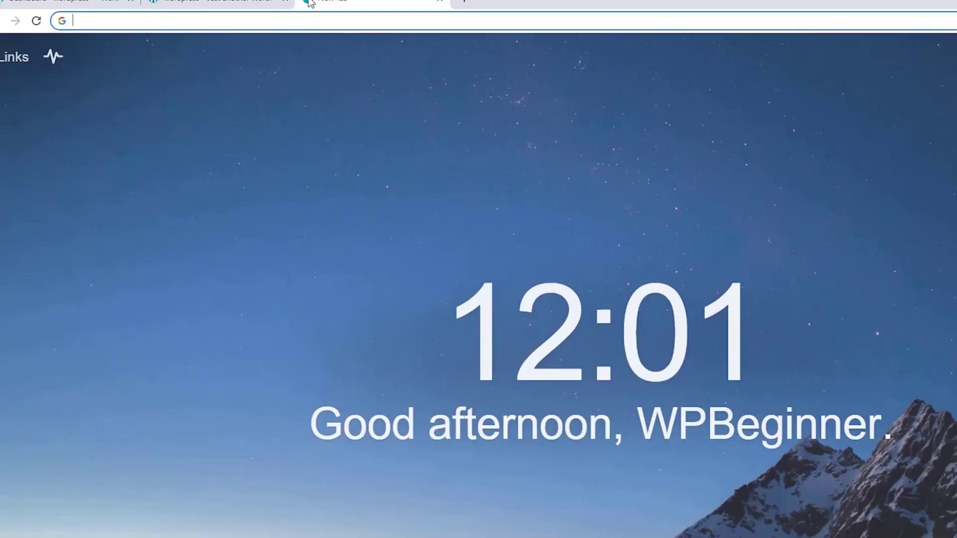
Load aioseo.com, then return to the WordPress dashboard's All in One SEO menu.
text(aio)
key(Return)
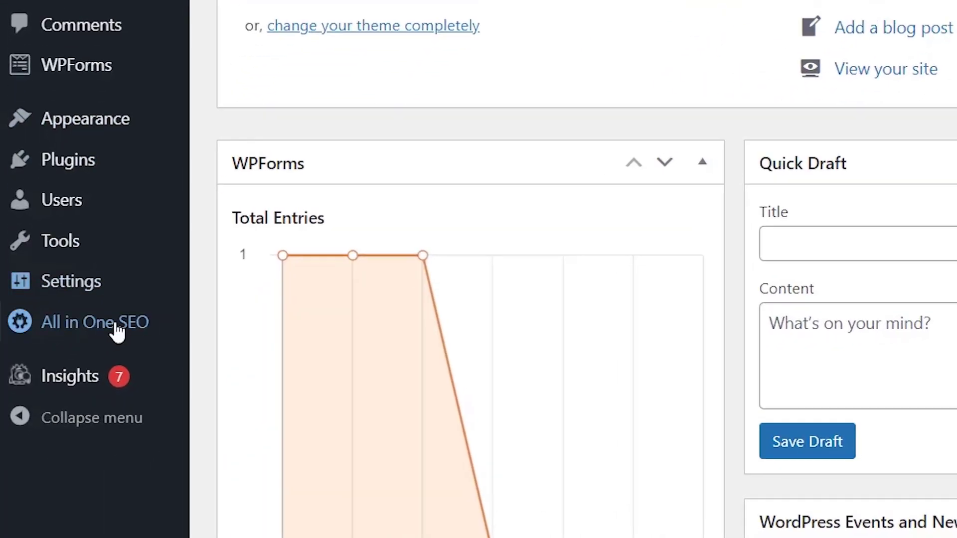
mouse_move(75, 426)
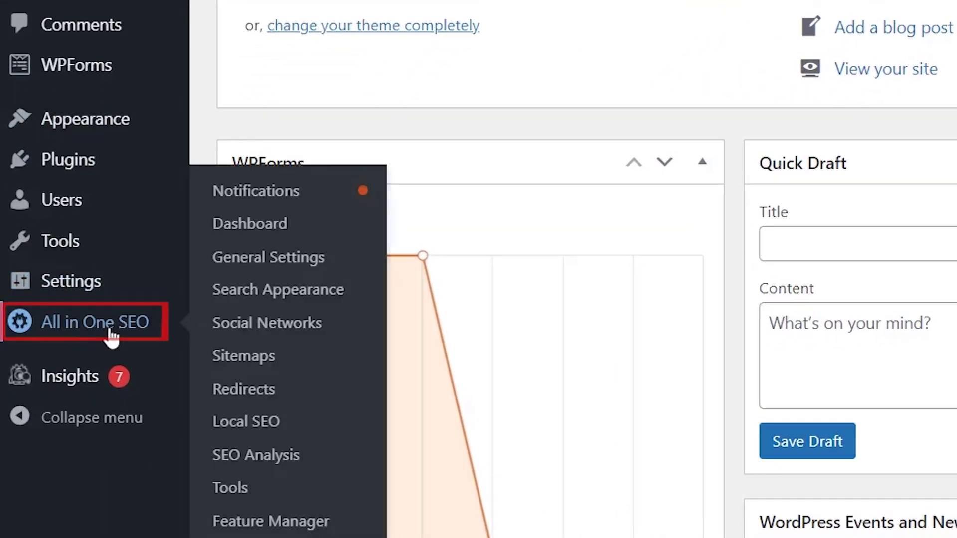
Open All in One SEO > Sitemaps and review the General Sitemap and Sitemap Settings options.
click(268, 367)
scroll(478, 397, down, 2)
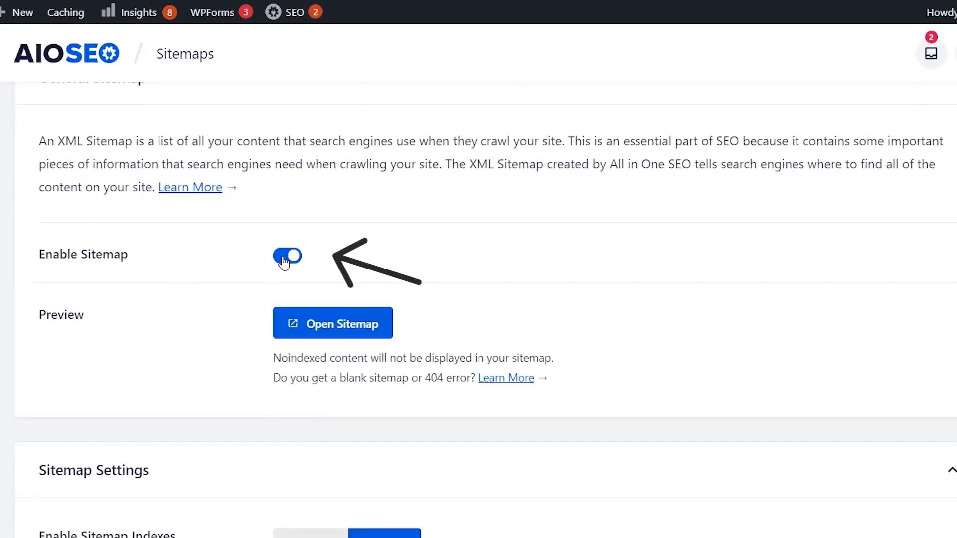
scroll(277, 264, up, 3)
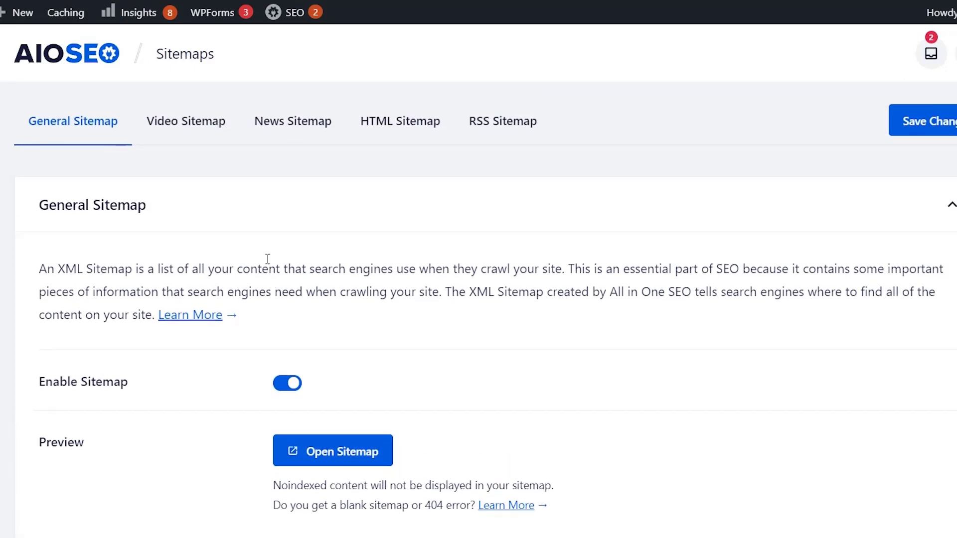
scroll(268, 259, down, 4)
scroll(264, 264, down, 8)
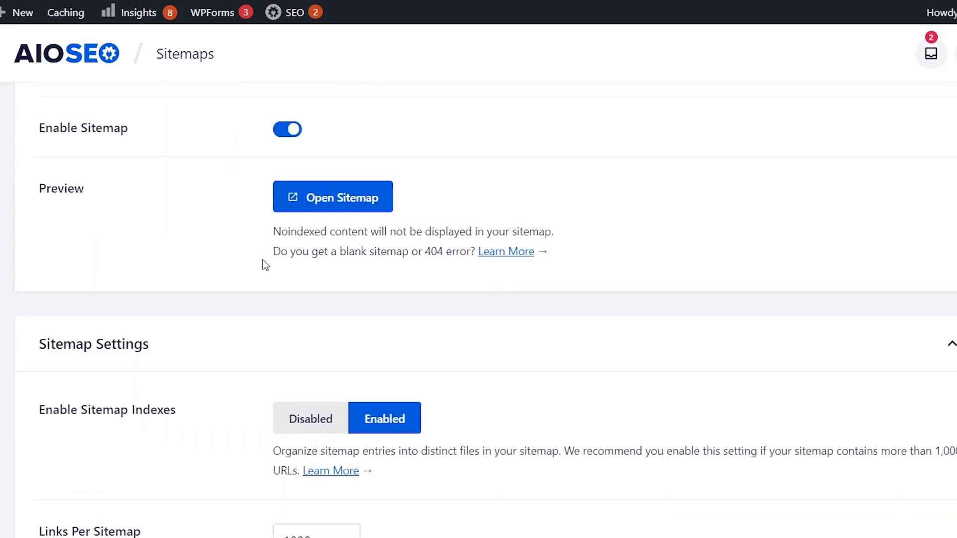
scroll(224, 279, down, 1)
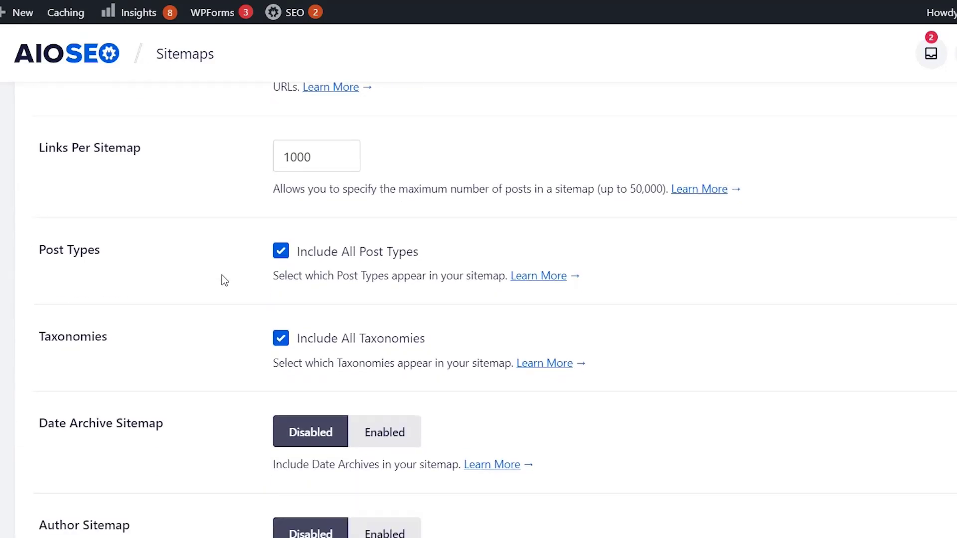
scroll(223, 280, down, 1)
scroll(220, 278, up, 3)
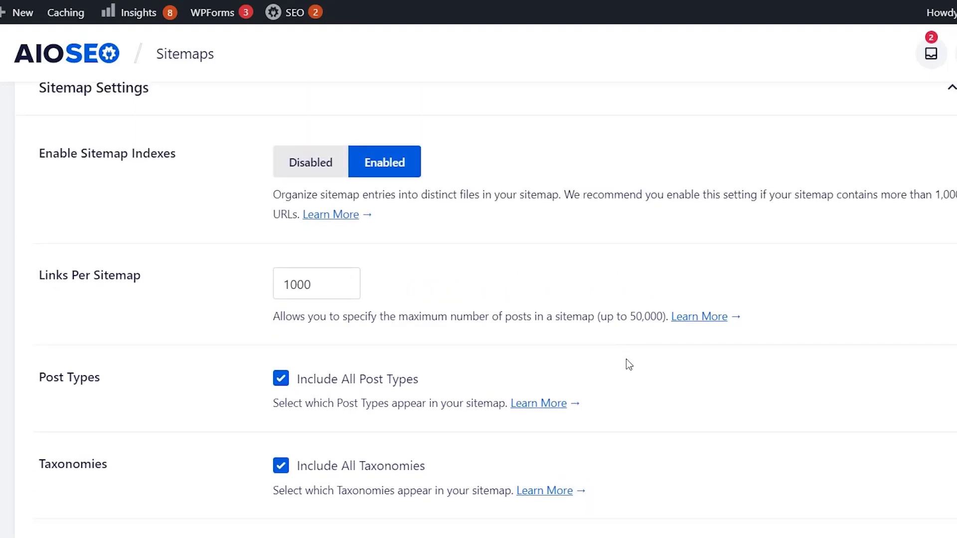
scroll(626, 360, down, 1)
scroll(626, 359, down, 1)
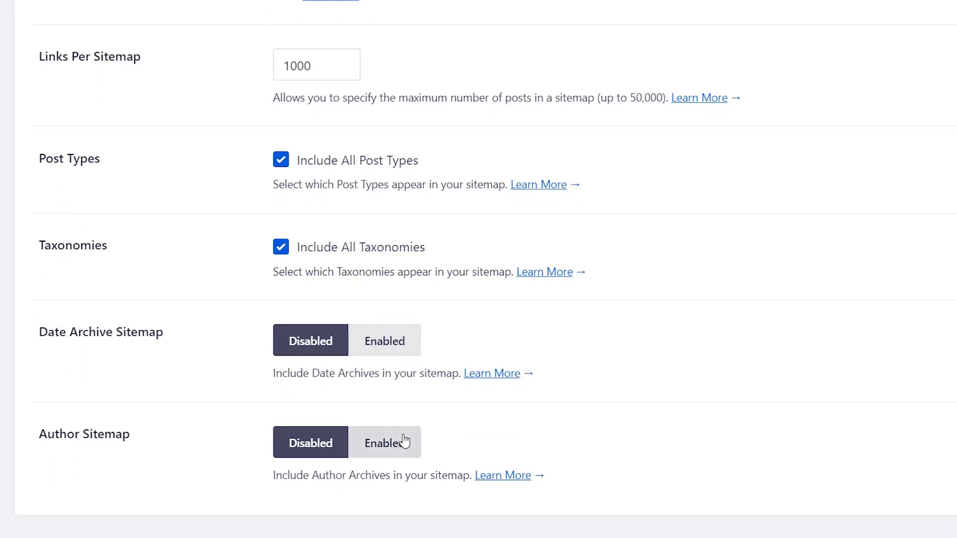
scroll(403, 441, up, 10)
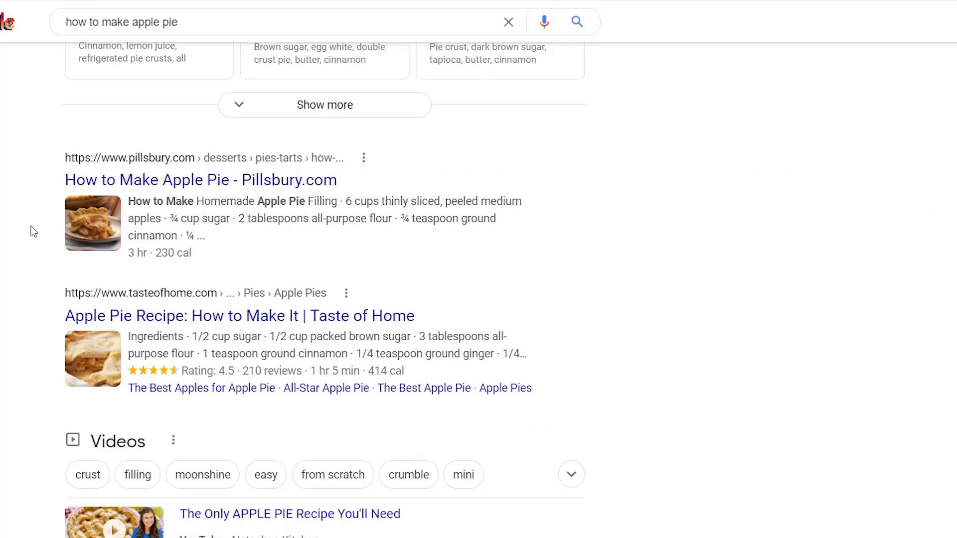
Open the Pillsbury.com apple pie recipe result and scroll through the recipe.
click(81, 236)
scroll(143, 207, down, 15)
scroll(143, 207, down, 20)
scroll(143, 207, up, 8)
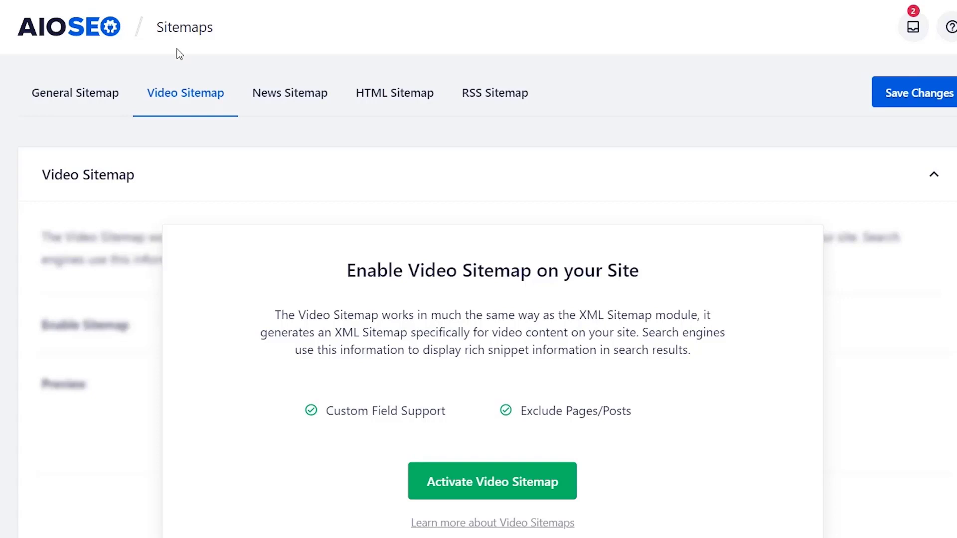
Look through the News, HTML and RSS Sitemap tabs, then go back to General Sitemap.
click(269, 103)
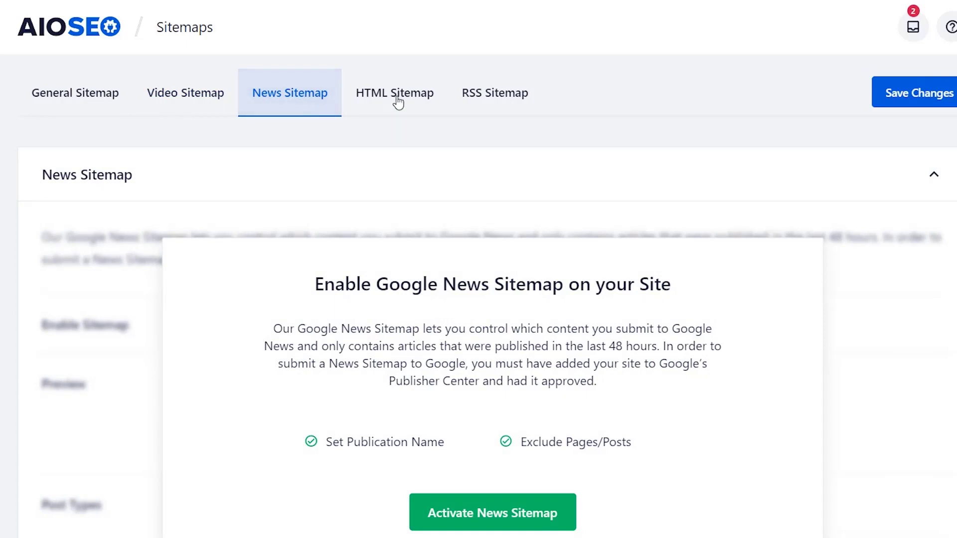
click(418, 103)
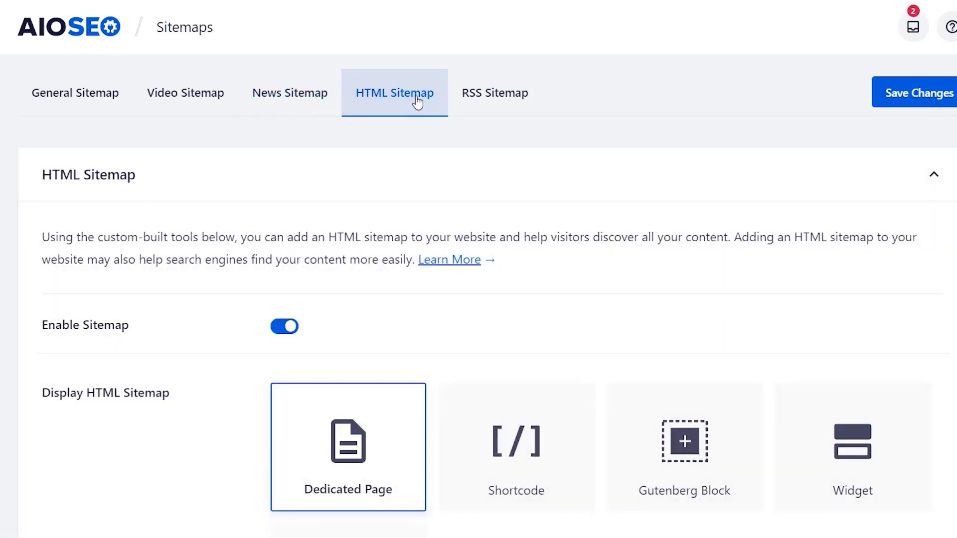
scroll(417, 103, down, 3)
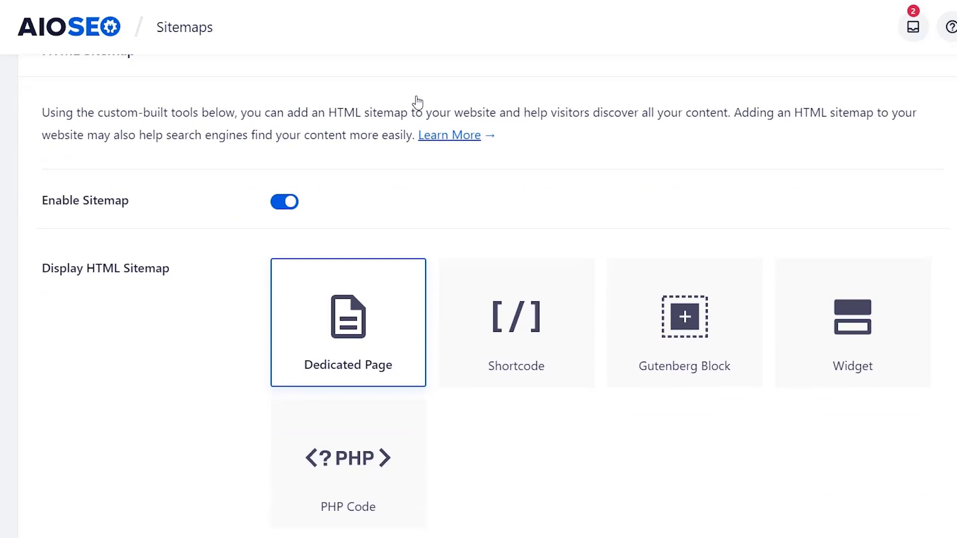
scroll(418, 103, up, 3)
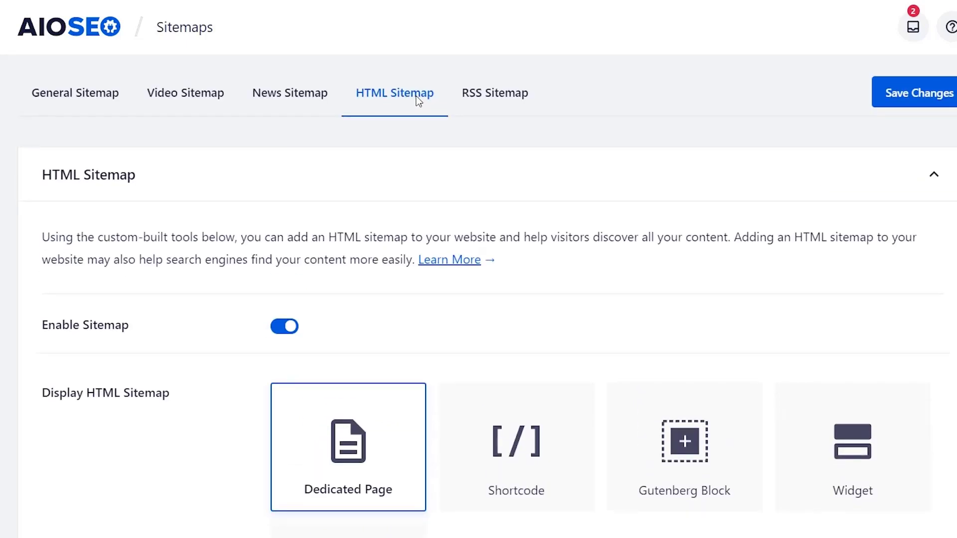
click(520, 100)
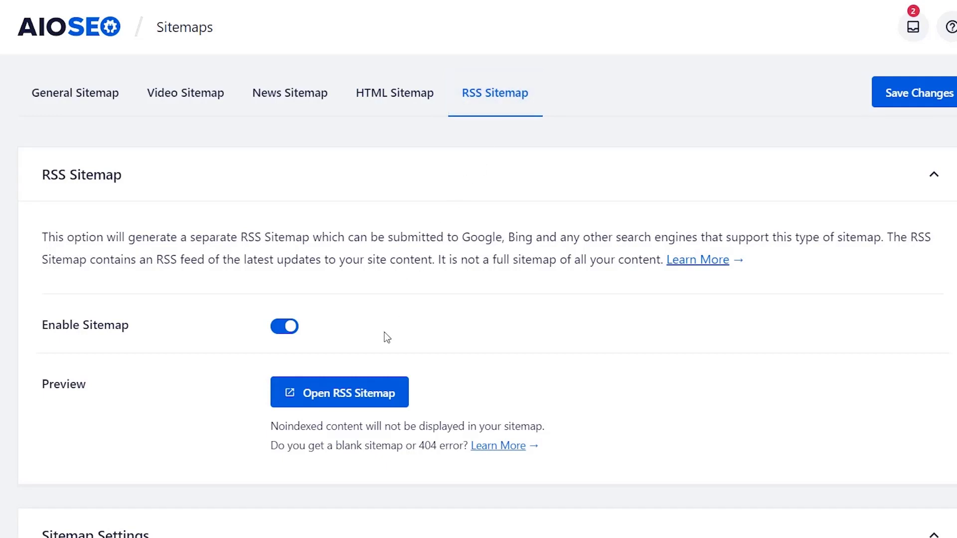
click(106, 98)
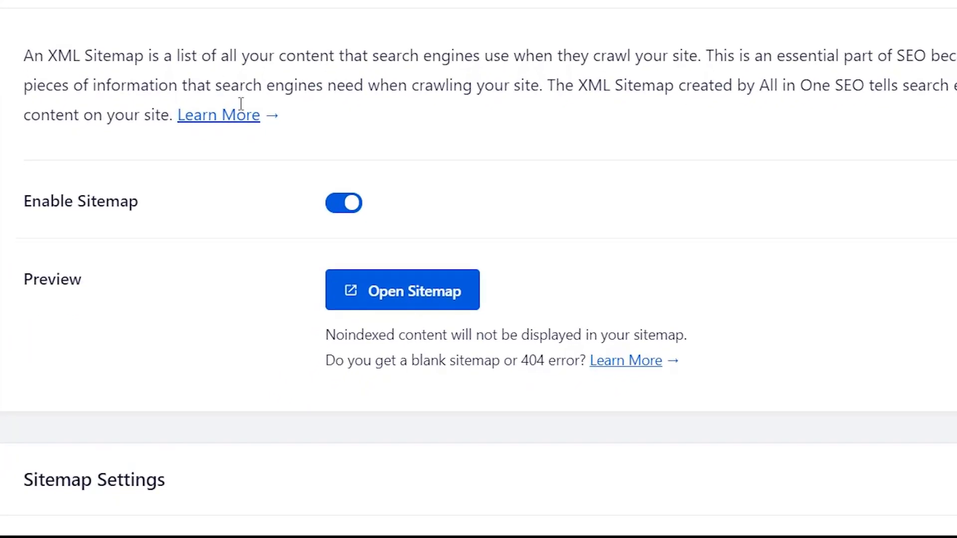
Preview the generated sitemap index and open its post-sitemap.xml.
click(397, 305)
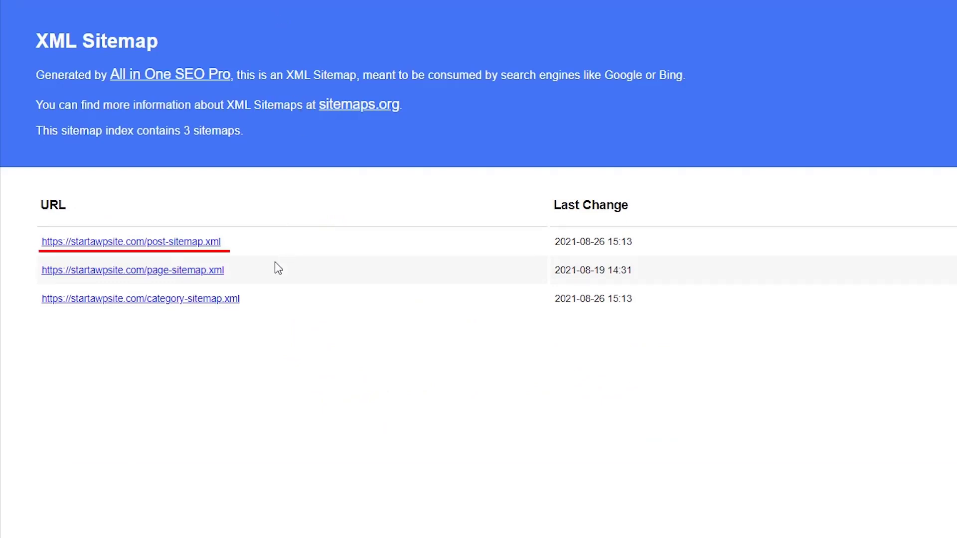
click(160, 242)
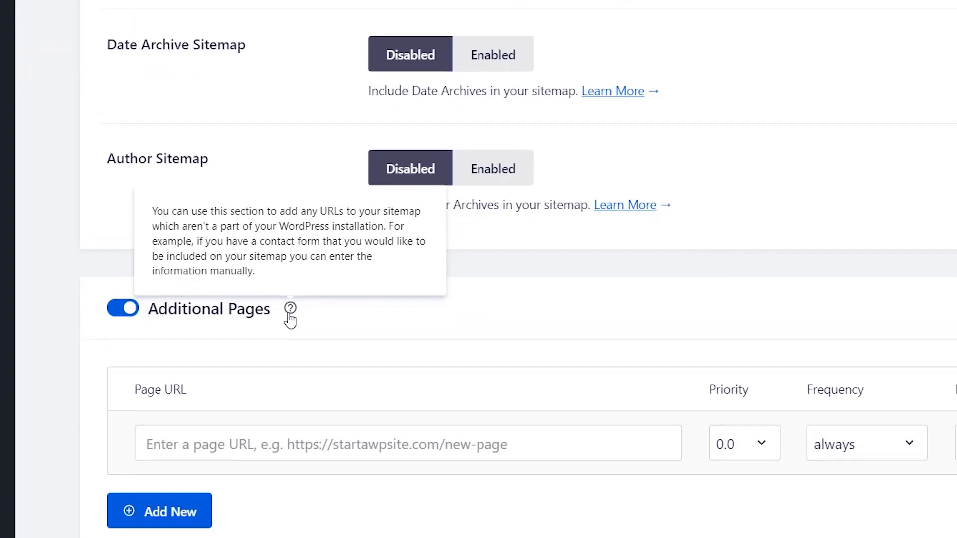
click(303, 443)
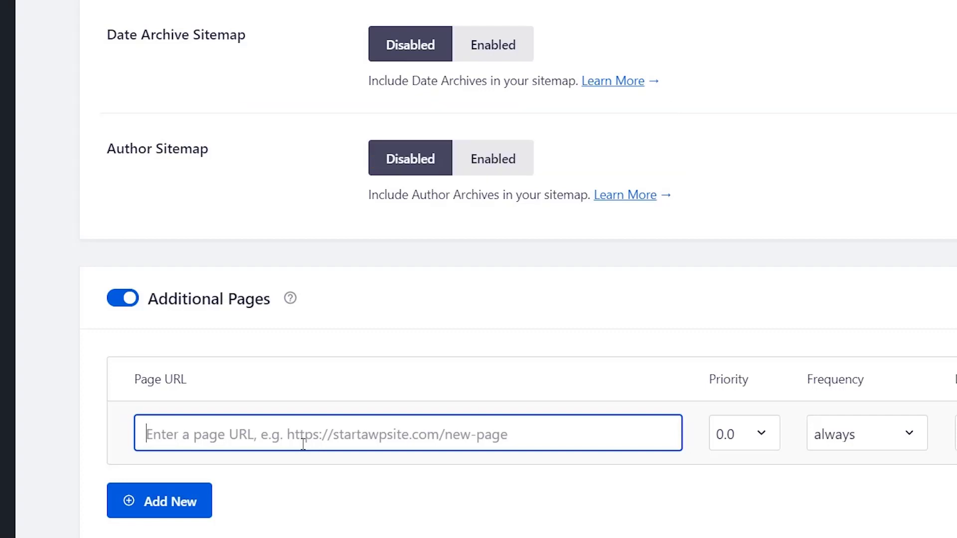
text(https)
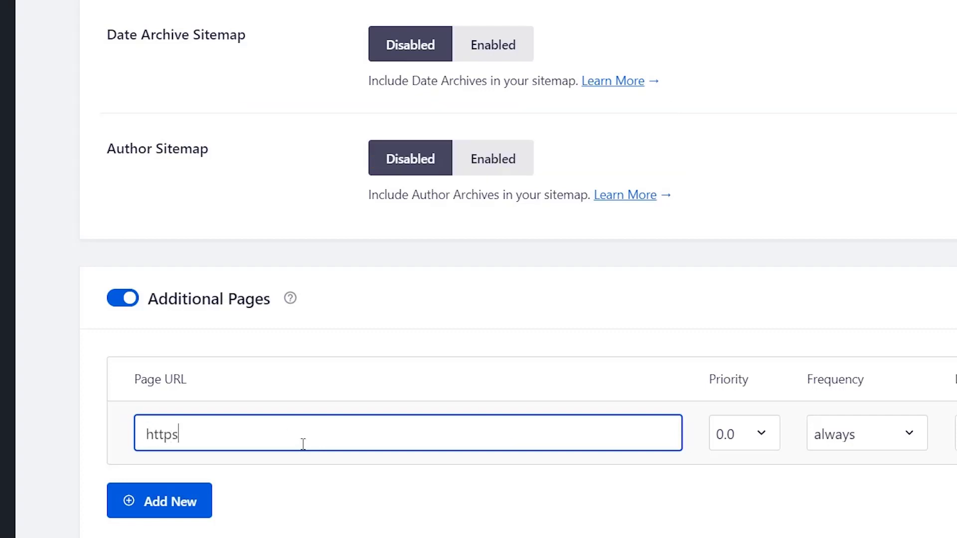
text(://example.com)
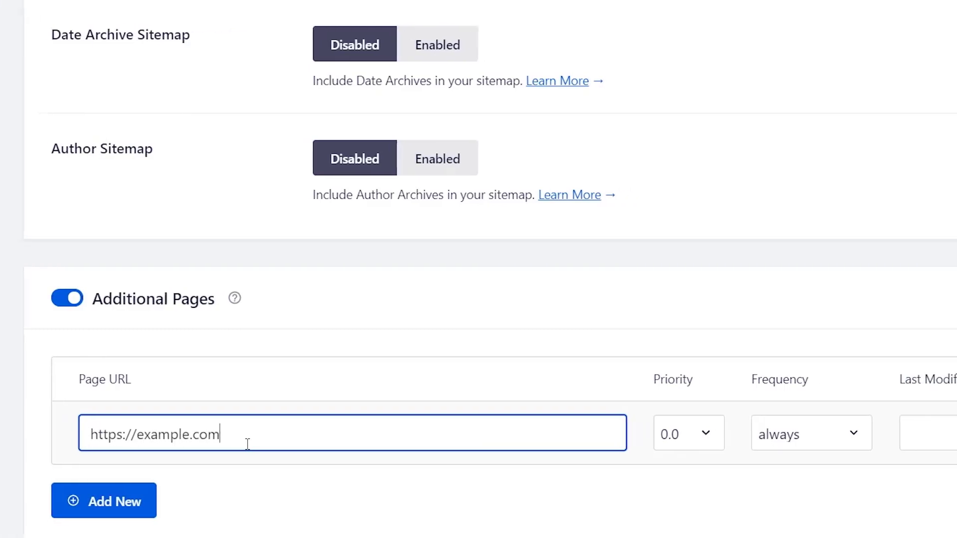
text(/shop)
click(859, 432)
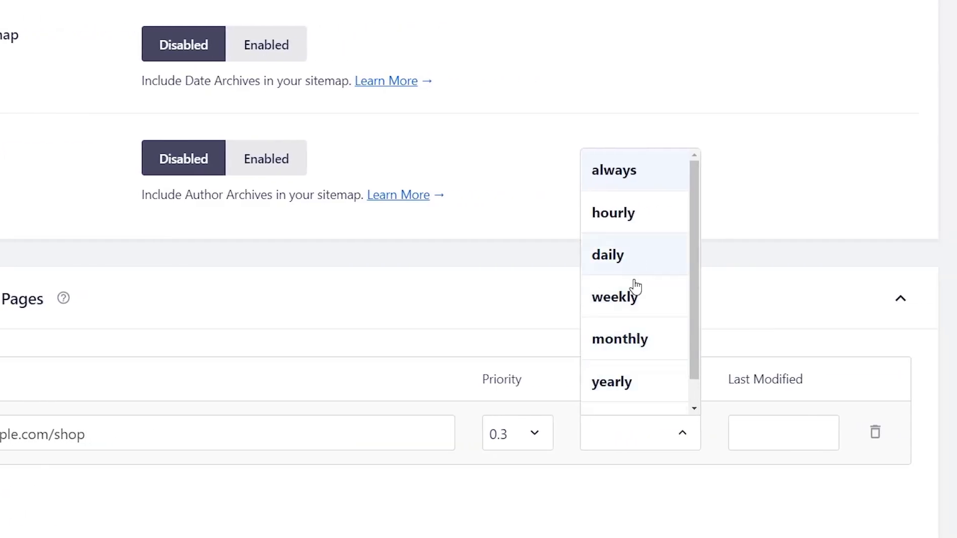
click(668, 297)
click(764, 429)
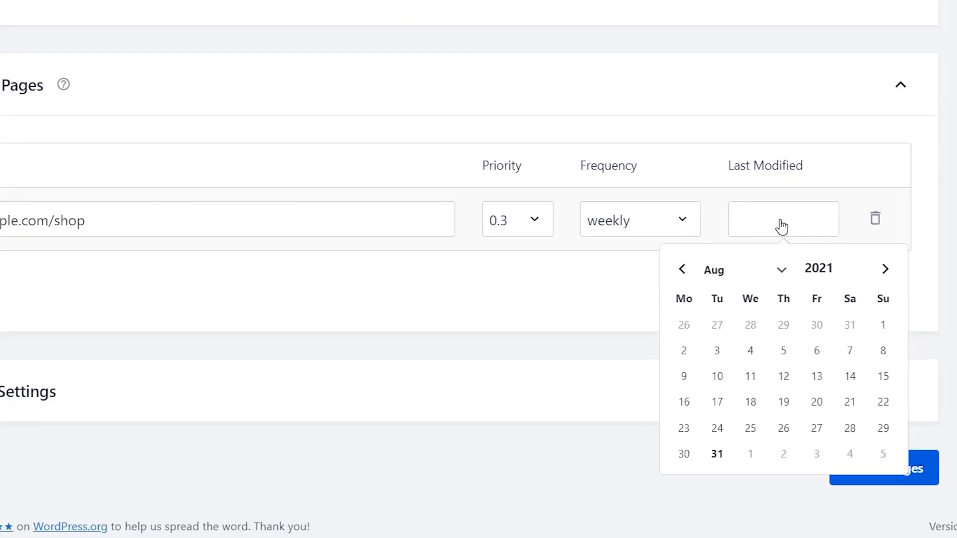
click(717, 454)
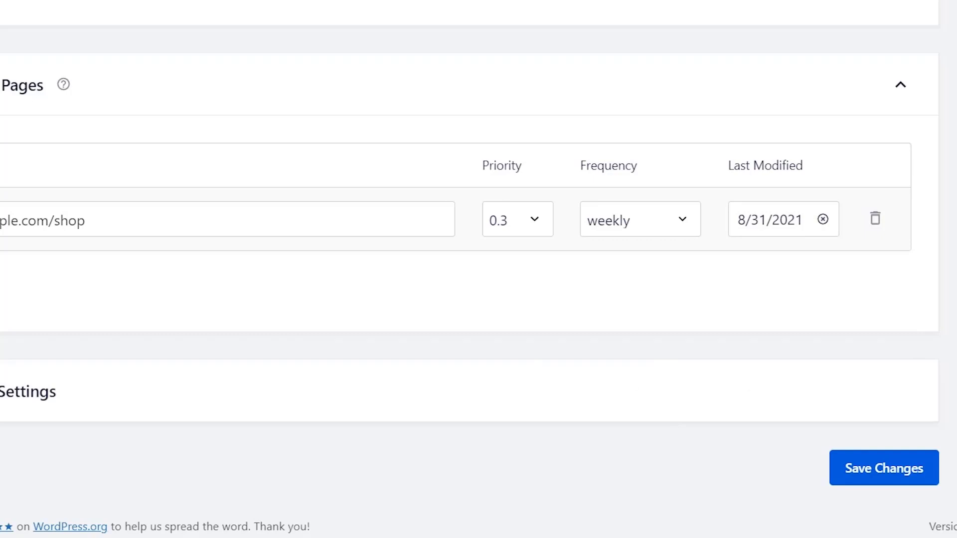
click(886, 468)
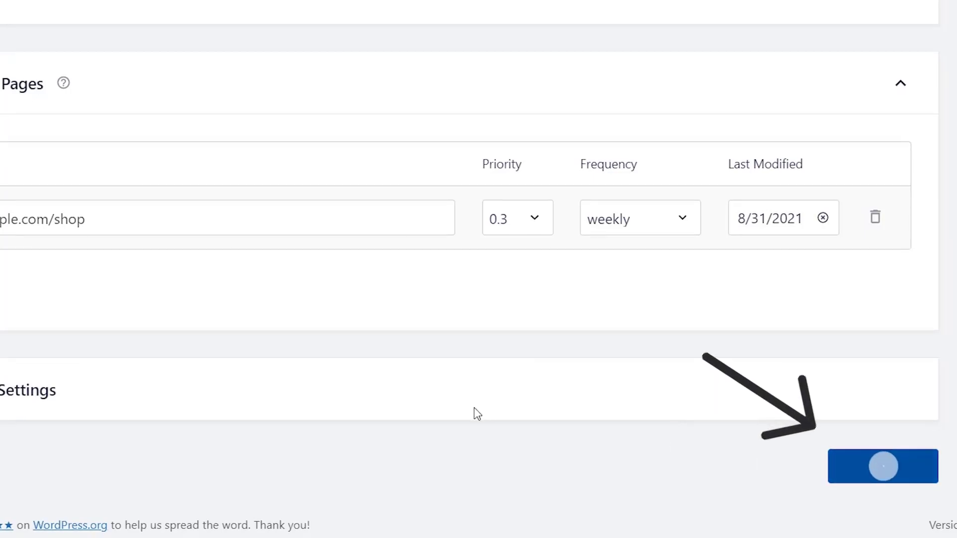
click(15, 391)
scroll(234, 366, down, 8)
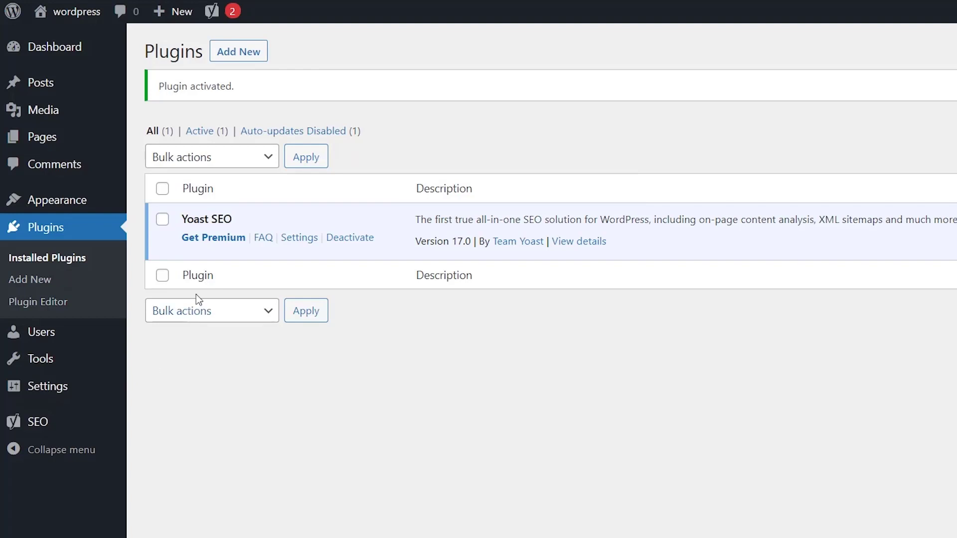
In Yoast SEO's Features tab, open the XML sitemaps help and view the generated sitemap.
click(301, 238)
click(265, 95)
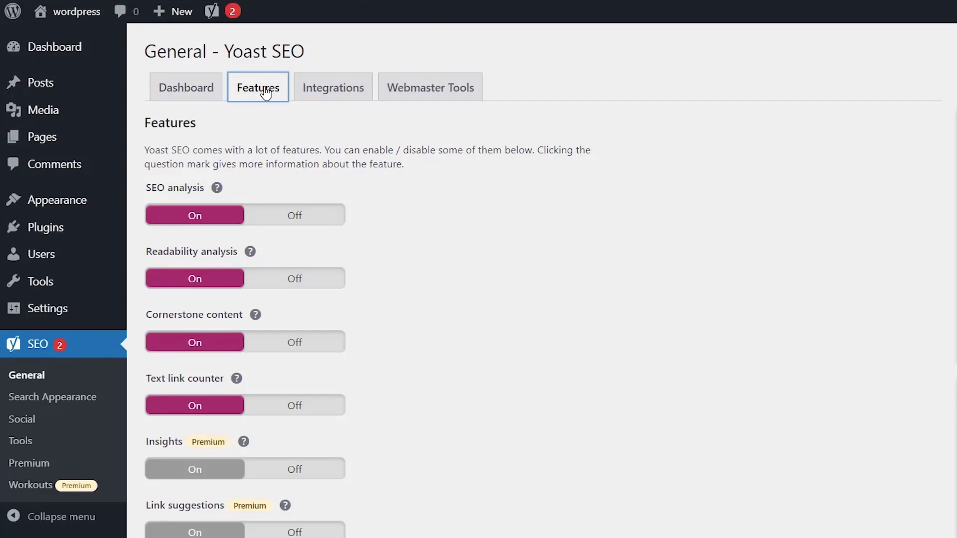
scroll(445, 273, down, 5)
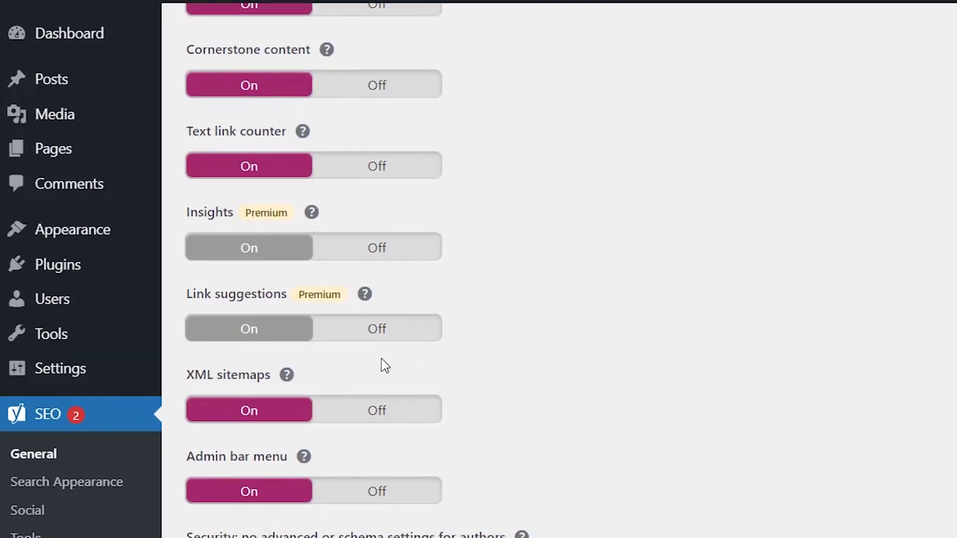
click(287, 377)
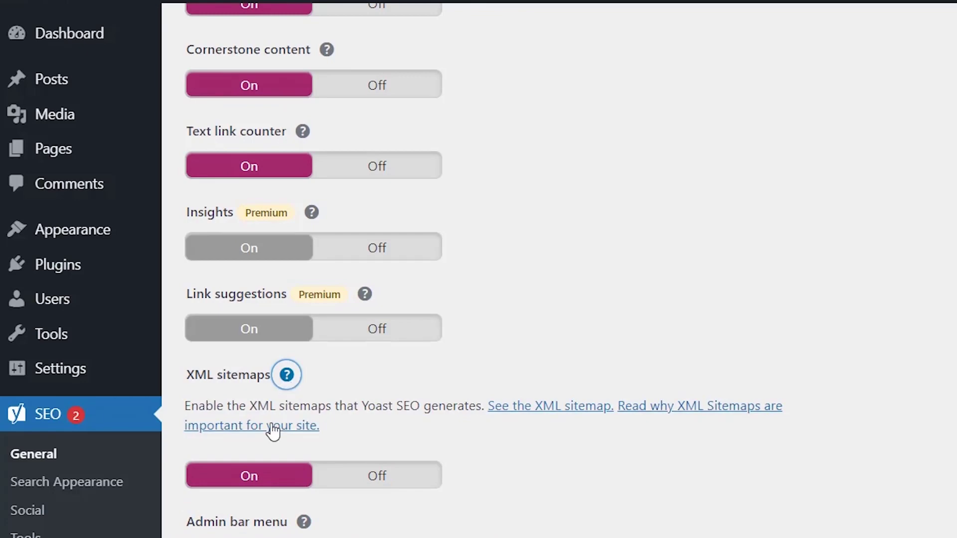
click(592, 406)
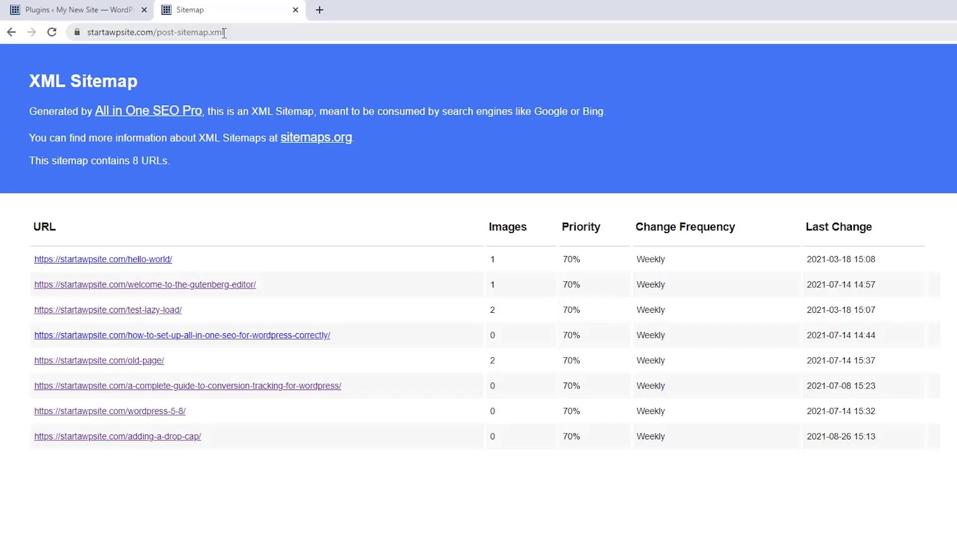
Select the sitemap URL in the address bar and open a new blank tab.
click(323, 29)
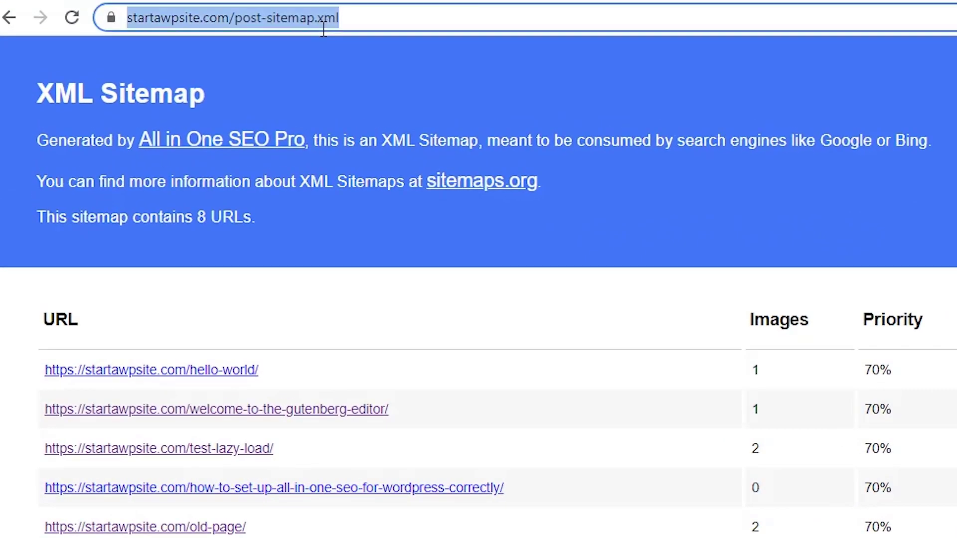
click(461, 6)
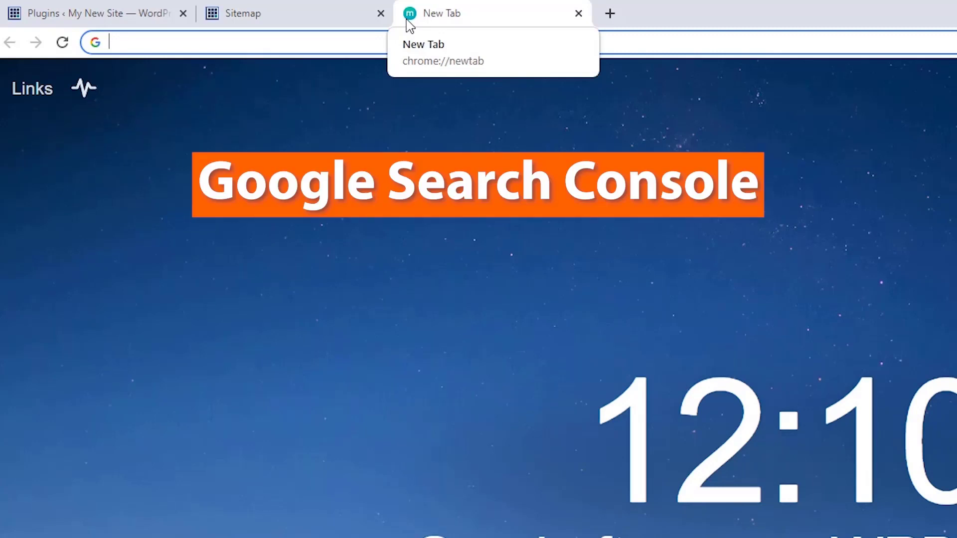
Go to Google Search Console and enter startawpsite.com as a Domain property.
text(sear)
key(BackSpace)
key(BackSpace)
key(BackSpace)
key(BackSpace)
key(BackSpace)
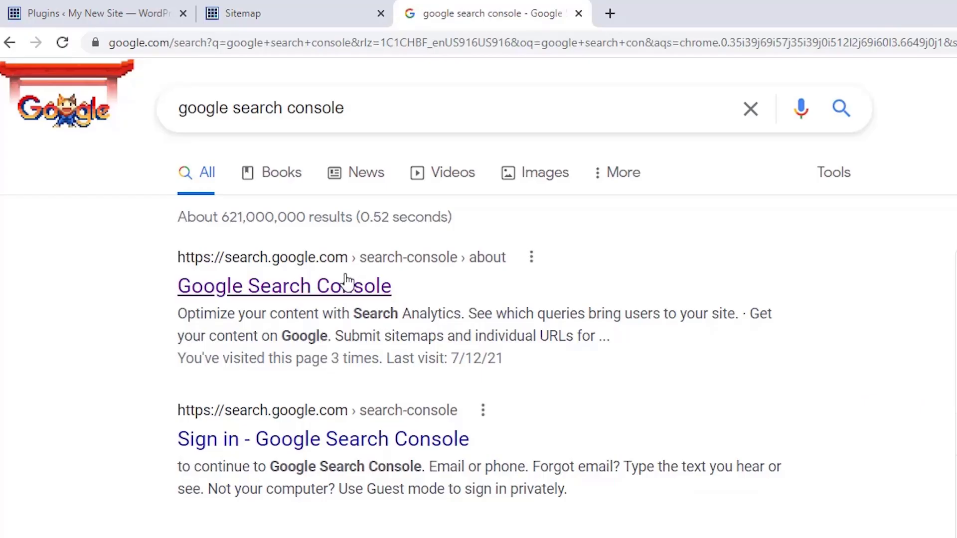
click(337, 294)
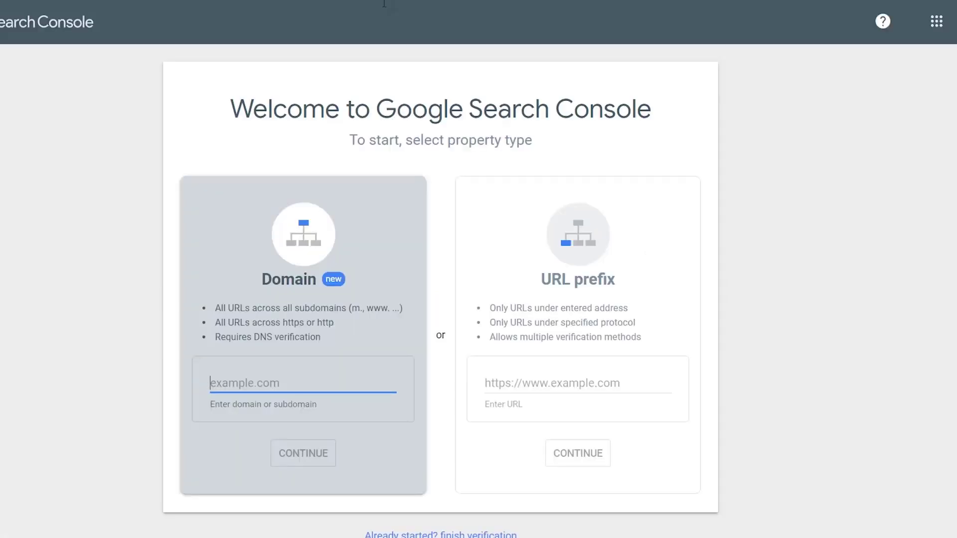
text(sta)
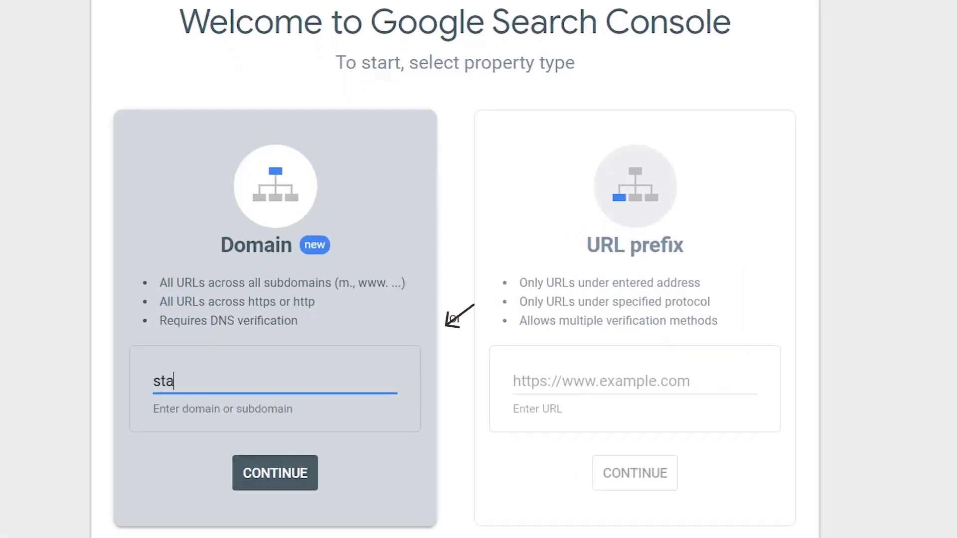
text(rtawpsite.com)
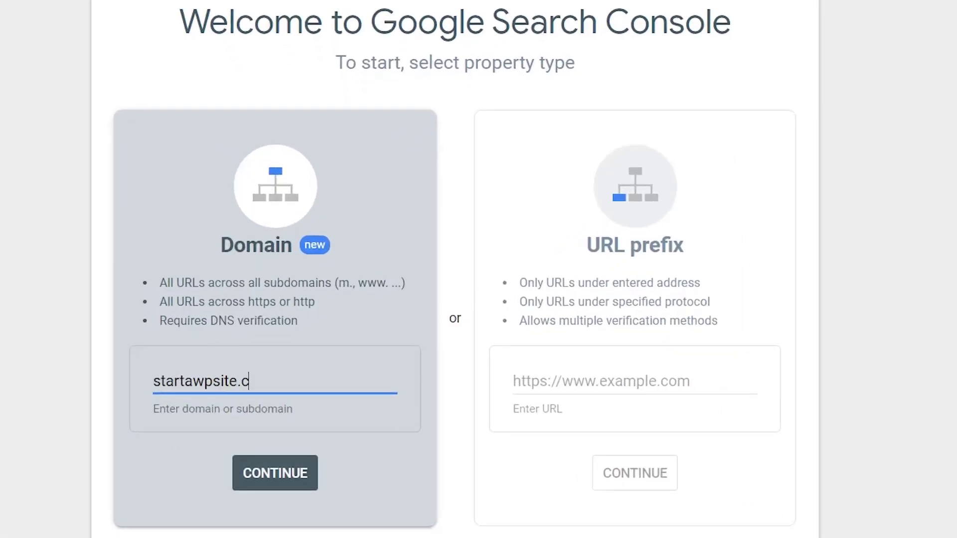
key(Return)
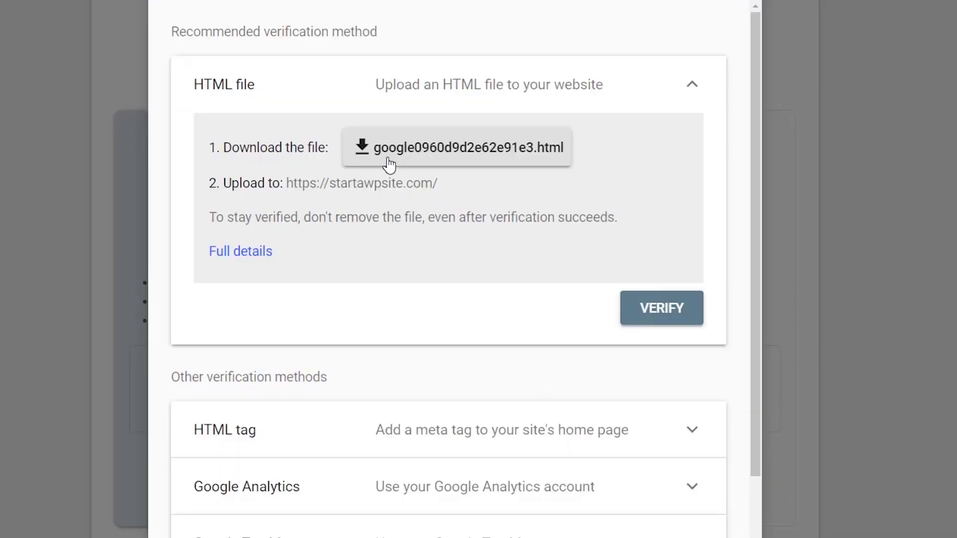
Reveal the HTML tag verification method in Search Console and copy its meta tag.
scroll(339, 226, down, 1)
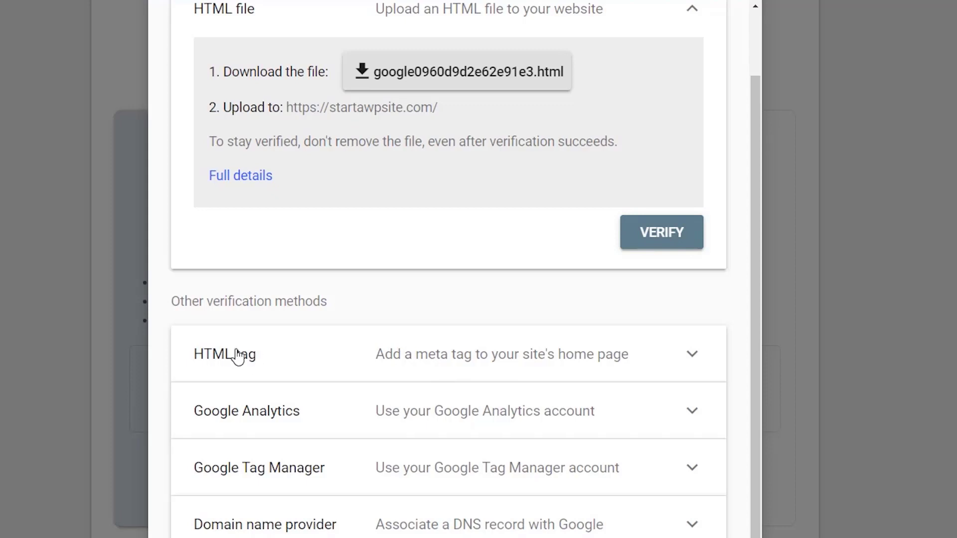
click(399, 363)
click(662, 314)
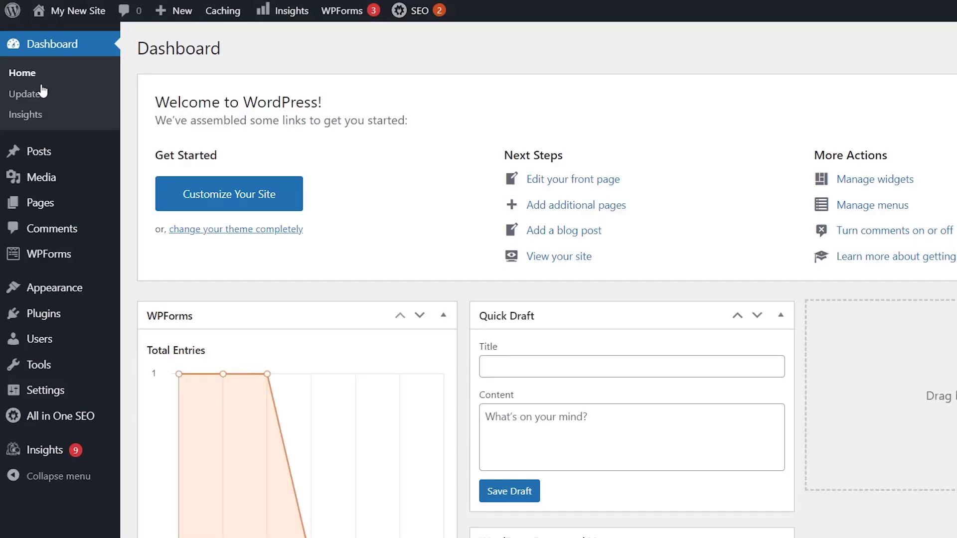
mouse_move(70, 416)
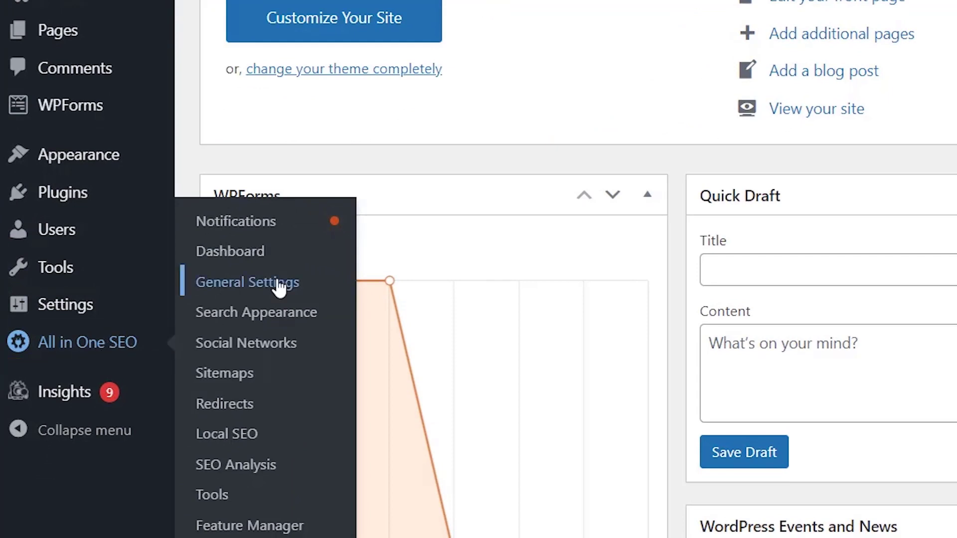
Paste the Google verification code into AIOSEO's Webmaster Tools settings and save the changes.
click(309, 284)
click(284, 81)
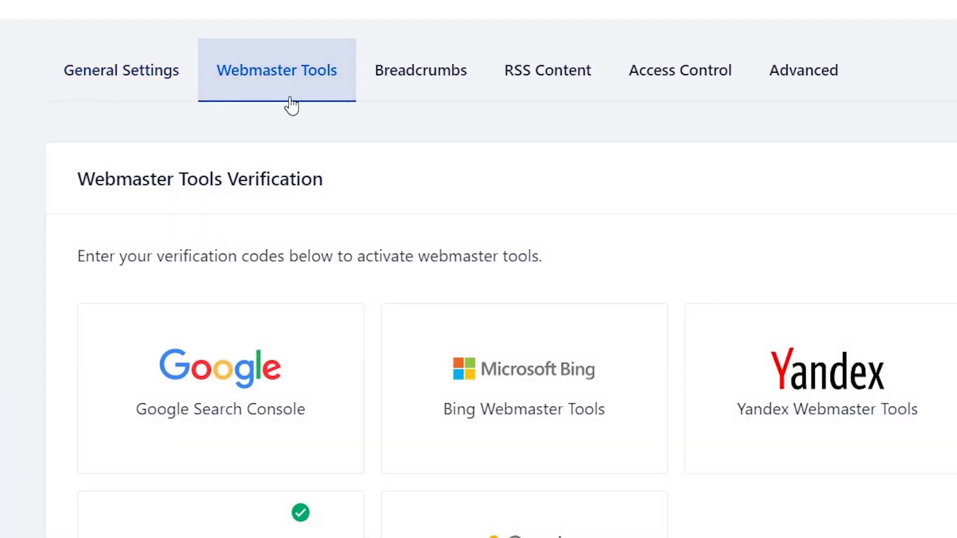
click(224, 371)
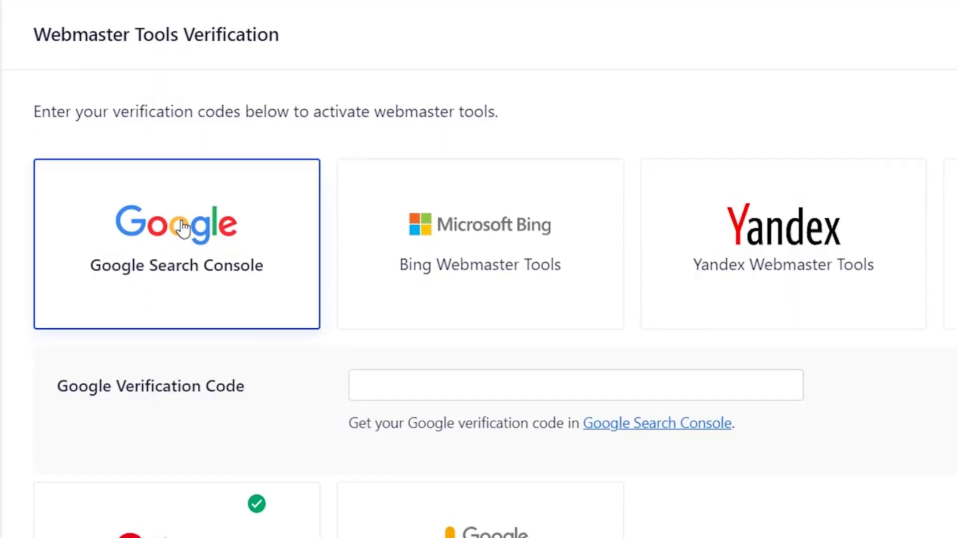
click(363, 387)
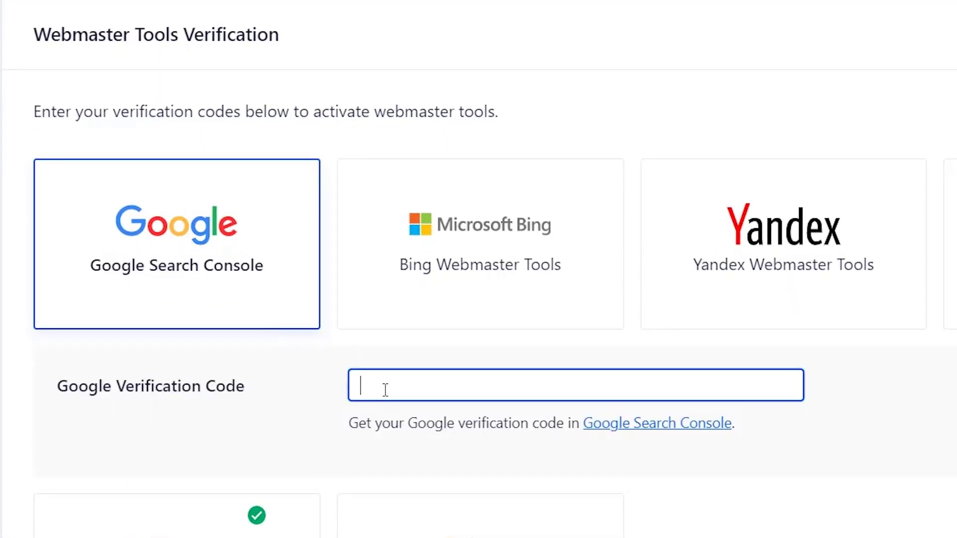
right_click(383, 392)
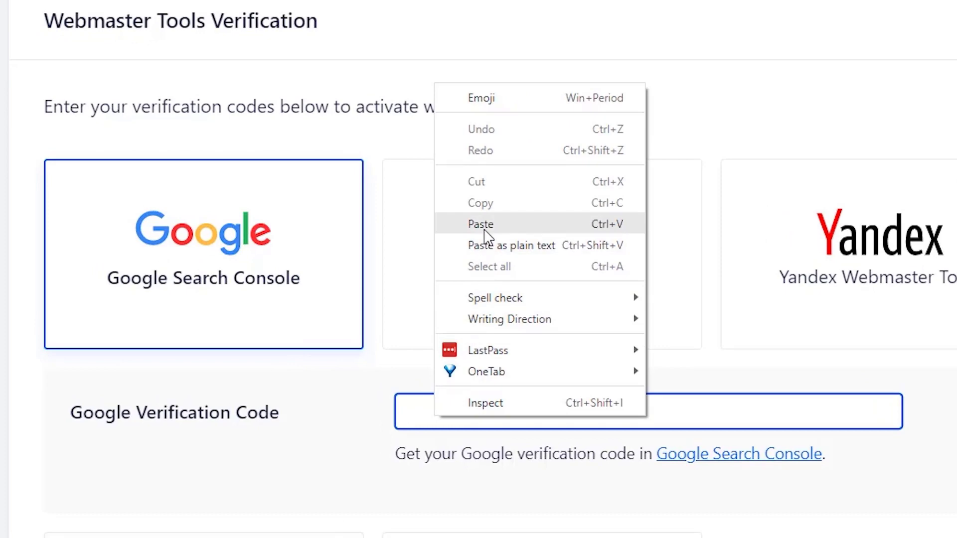
click(468, 223)
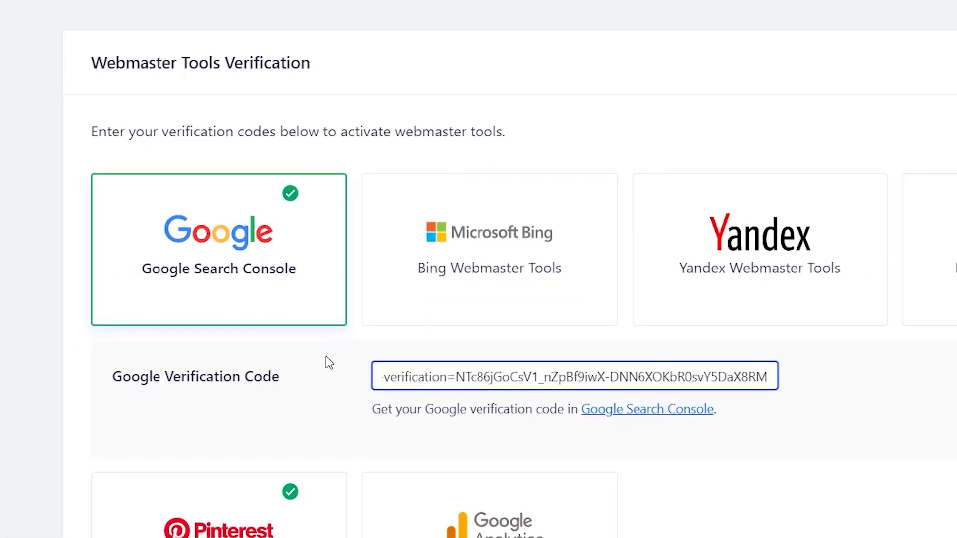
scroll(327, 361, down, 10)
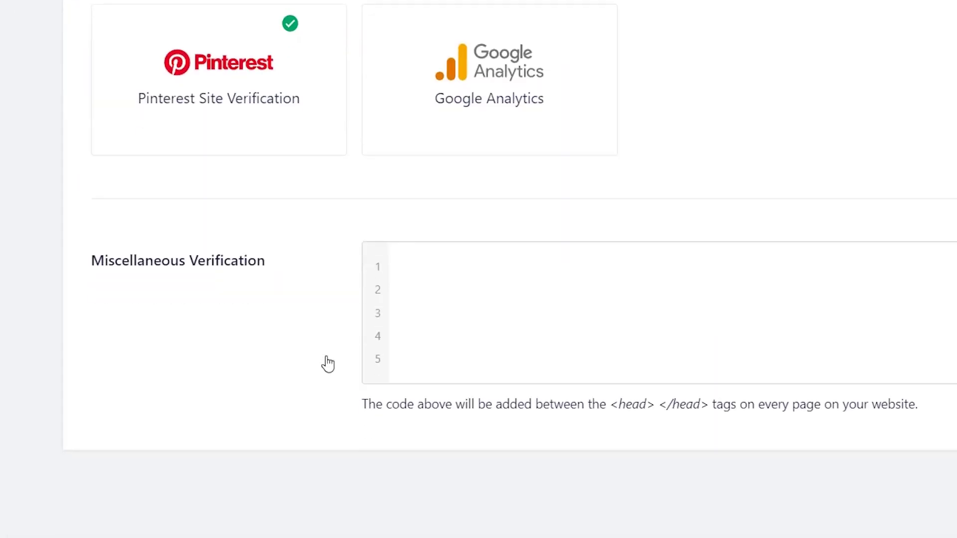
click(763, 460)
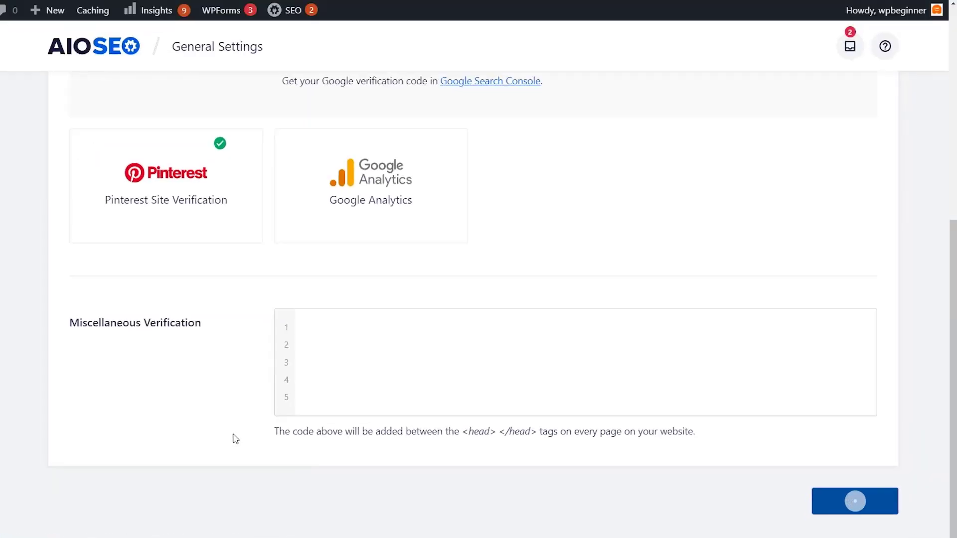
scroll(236, 438, up, 5)
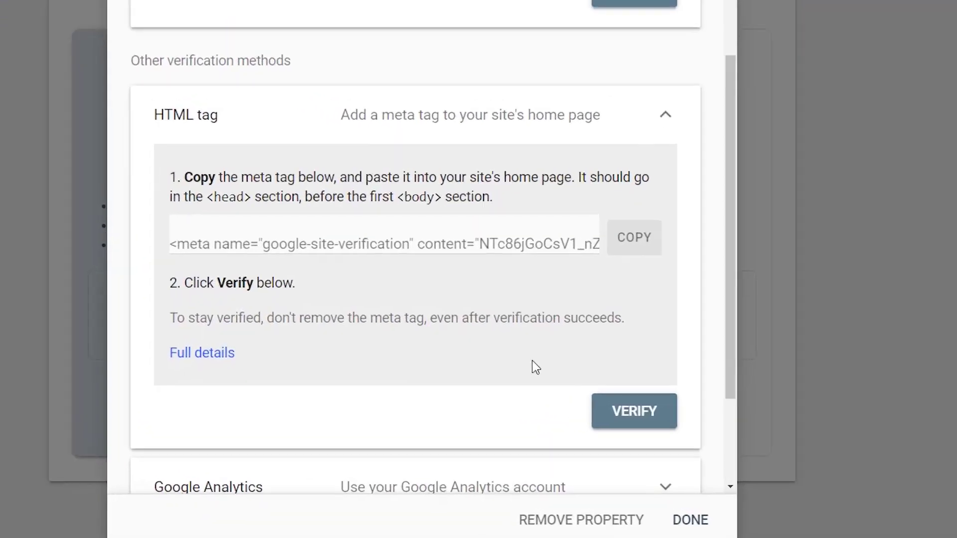
Verify site ownership with Google, then submit sitemap.xml in the Sitemaps report.
click(643, 417)
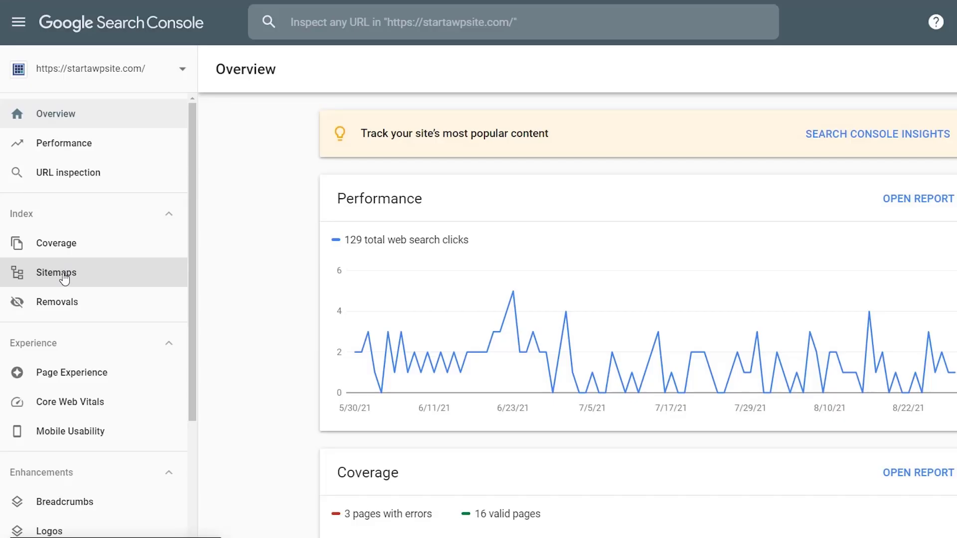
click(64, 278)
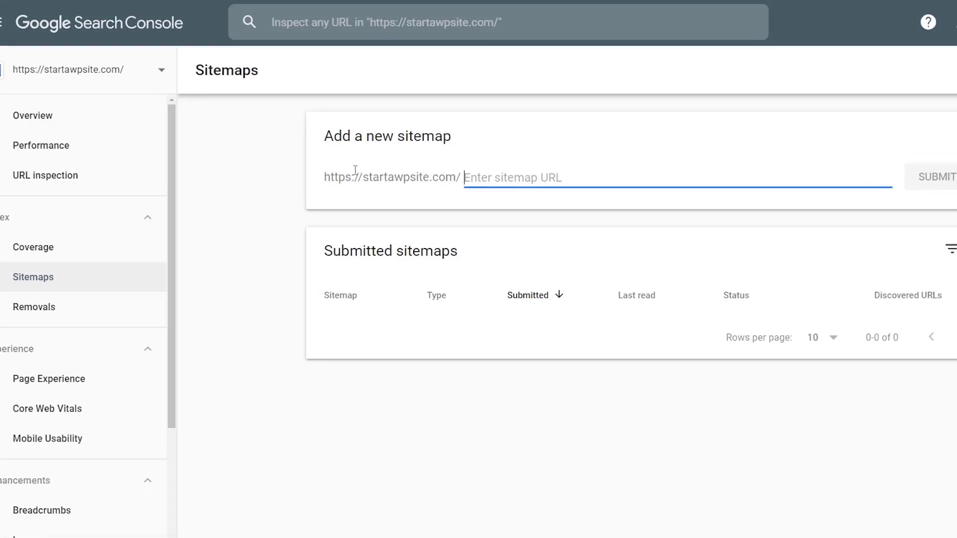
right_click(301, 213)
key(Escape)
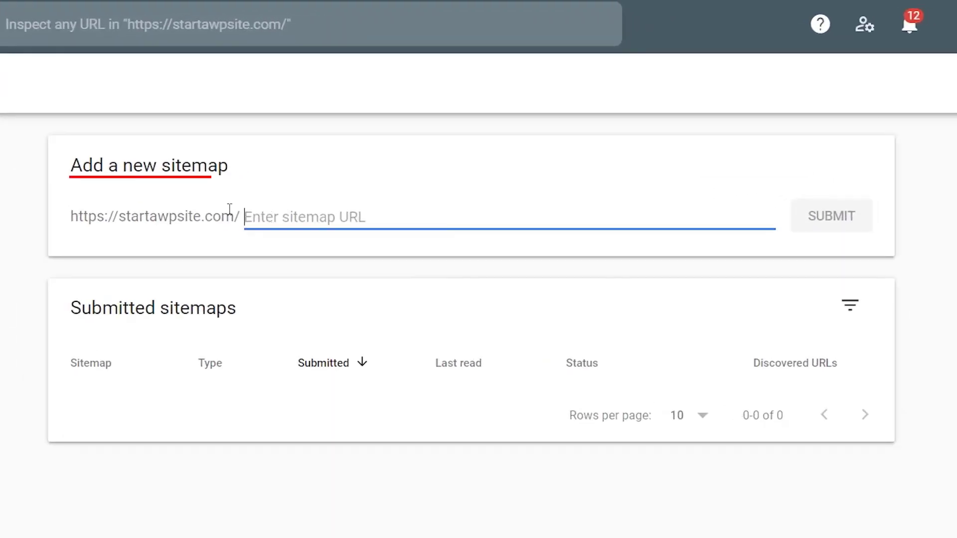
key(ctrl+v)
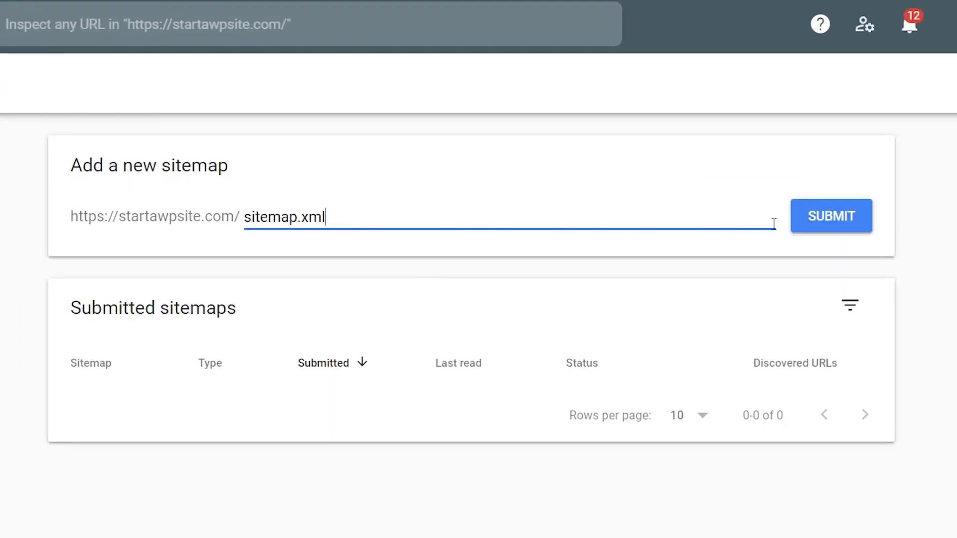
click(816, 226)
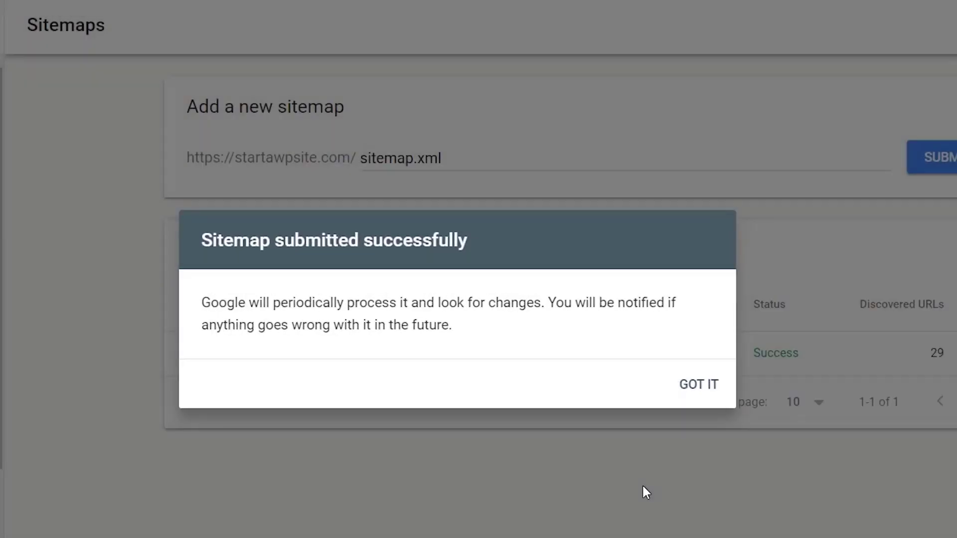
click(703, 391)
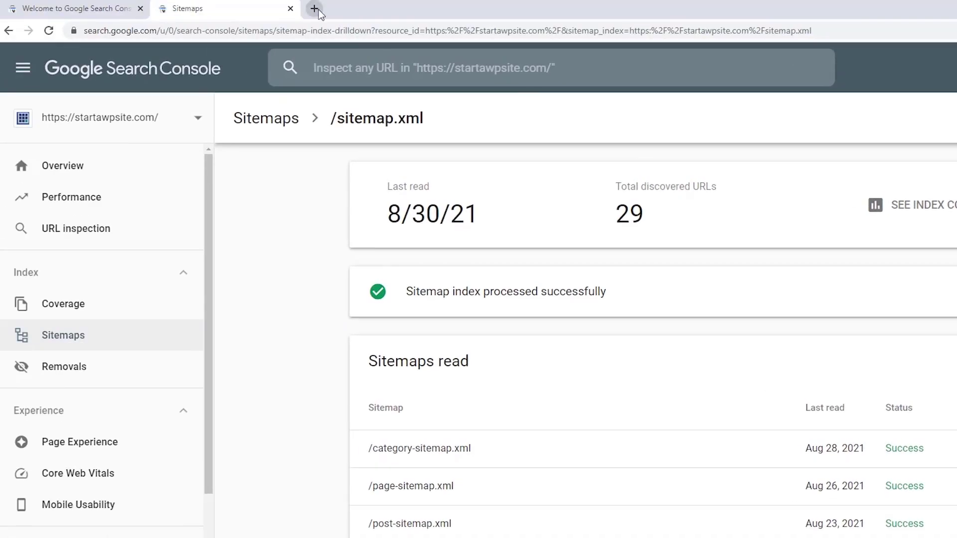
Search 'bing webmaster tools' in a new tab and import the site from Google Search Console.
click(315, 9)
text(bing websmast)
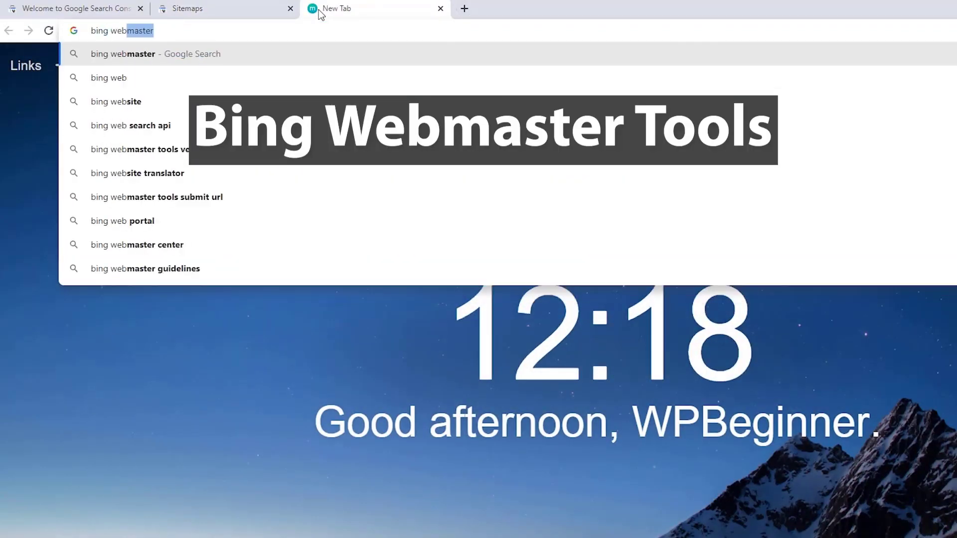
text(er tools)
key(Return)
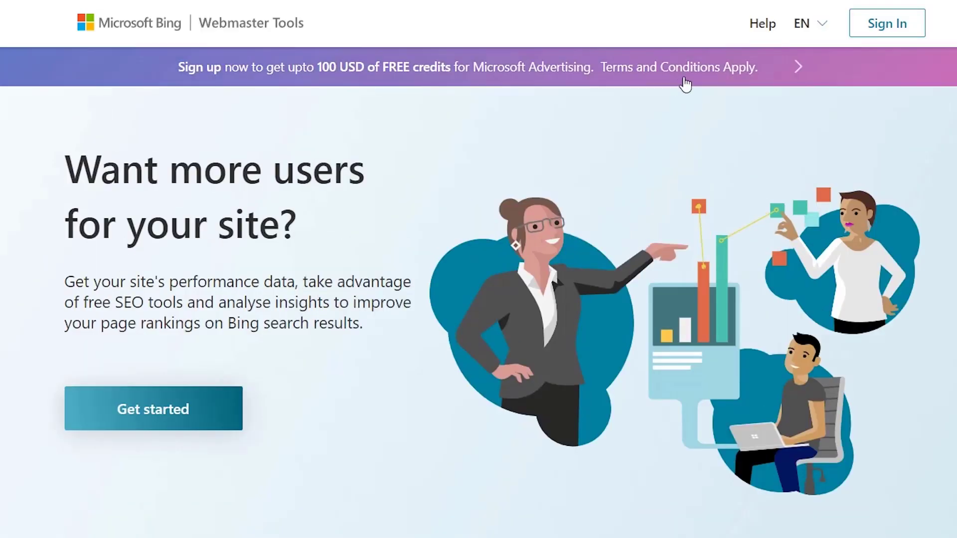
click(886, 24)
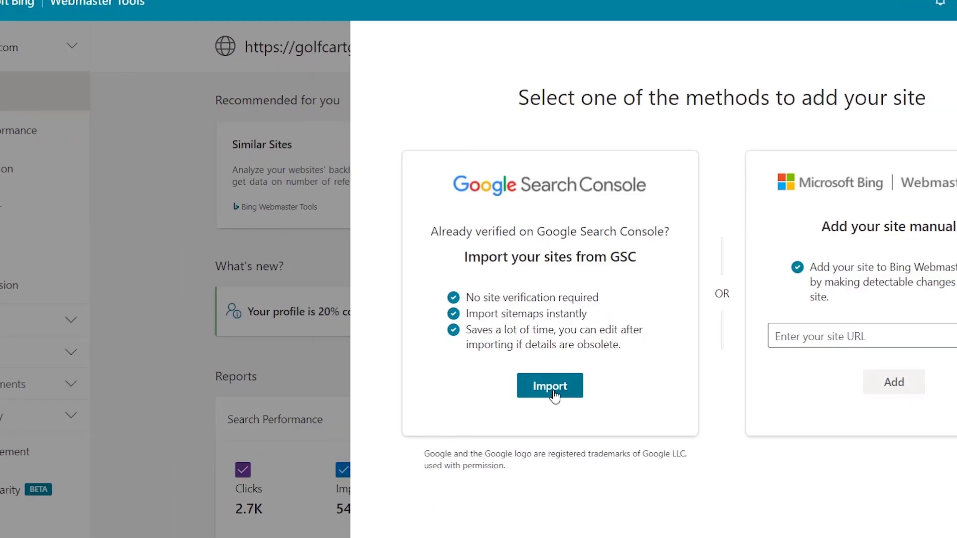
click(616, 381)
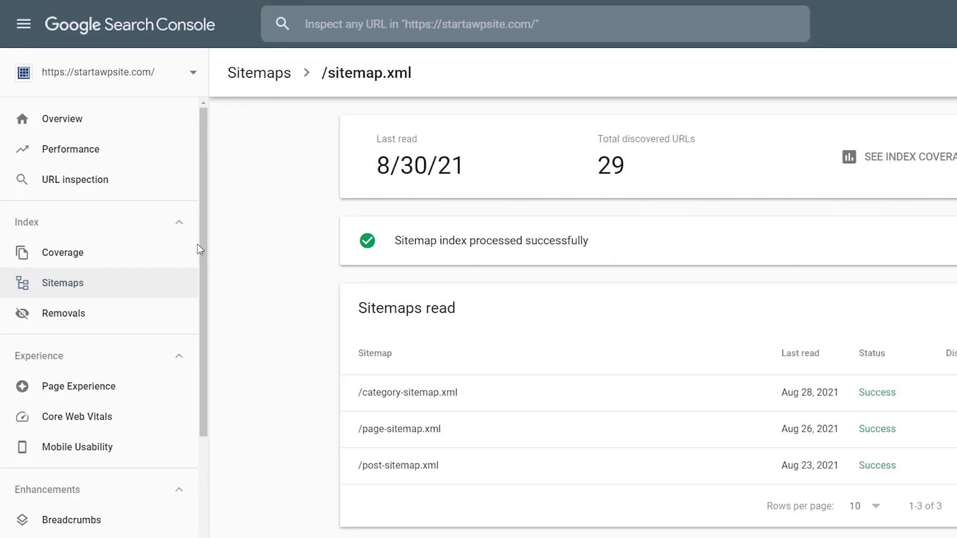
Open the Coverage report from the property overview and look over its error counts.
click(70, 119)
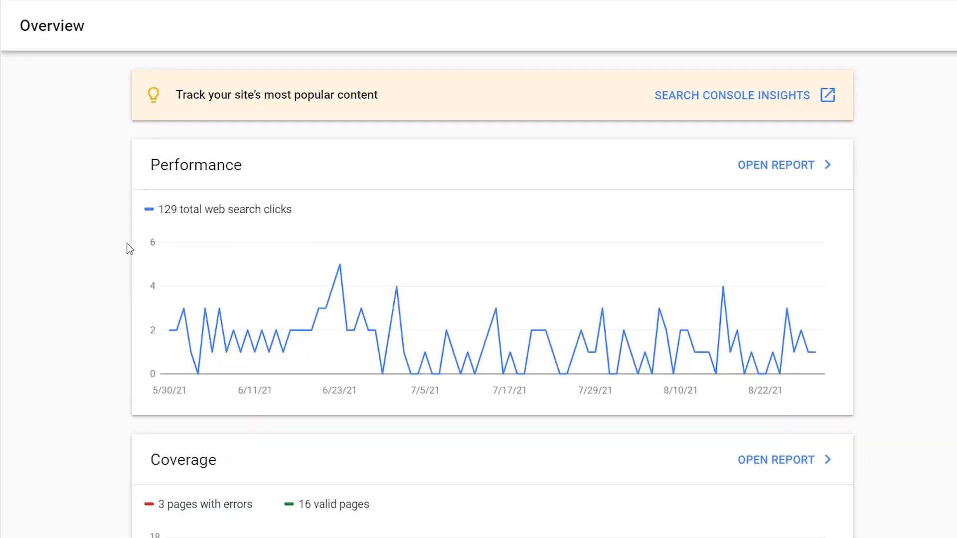
scroll(568, 333, down, 3)
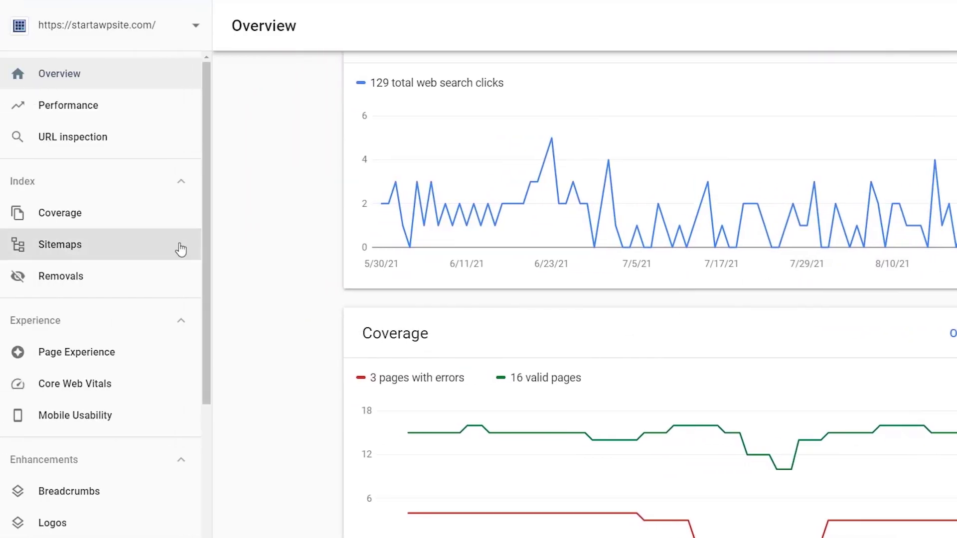
click(111, 222)
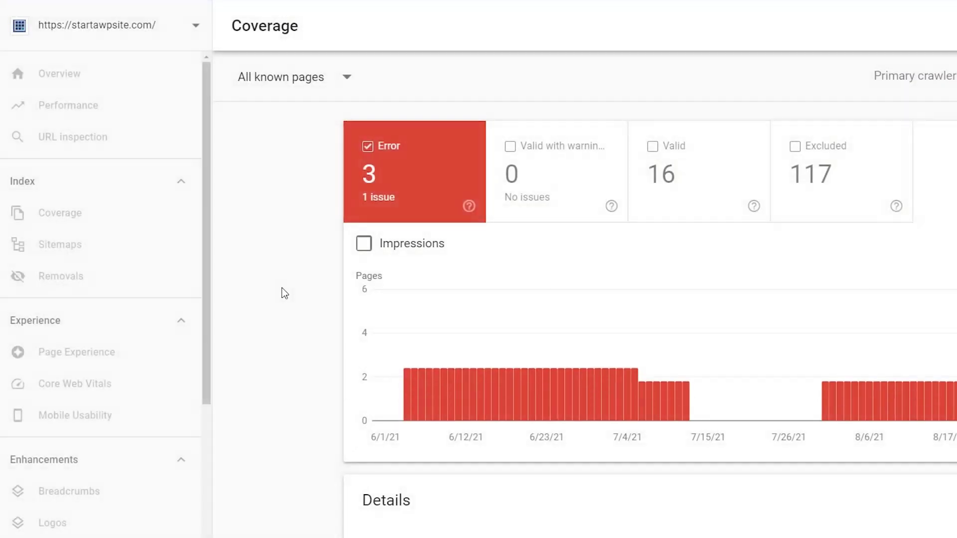
scroll(282, 288, down, 3)
scroll(282, 289, up, 2)
scroll(282, 289, down, 2)
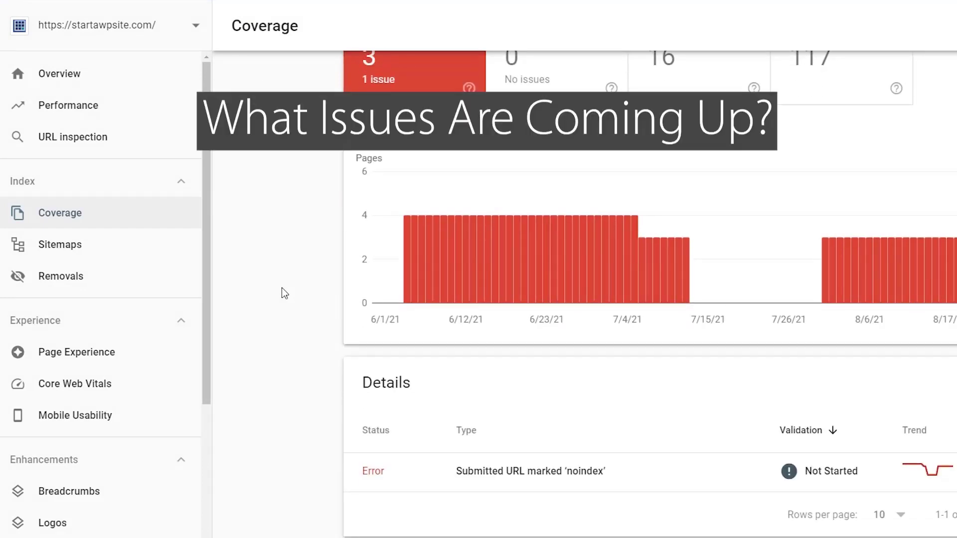
scroll(282, 288, up, 1)
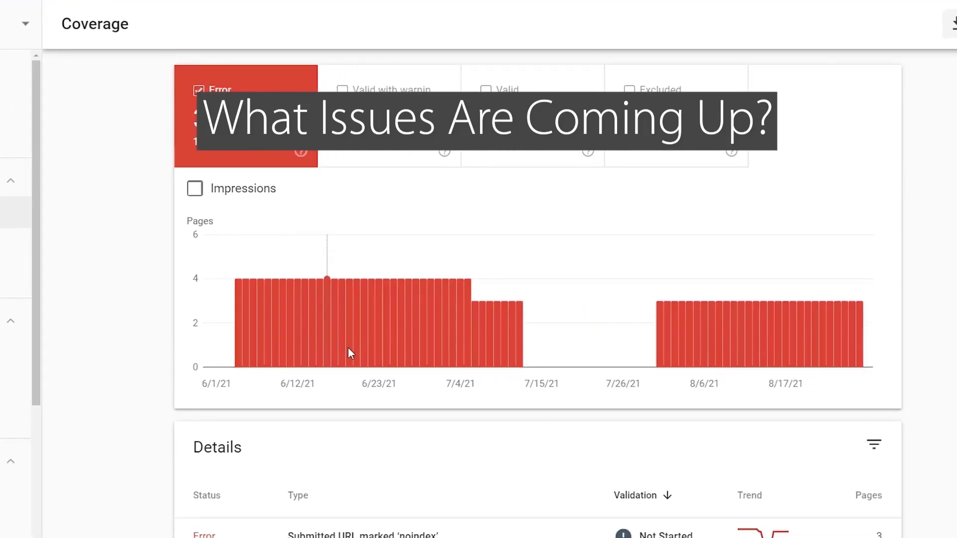
scroll(351, 354, down, 1)
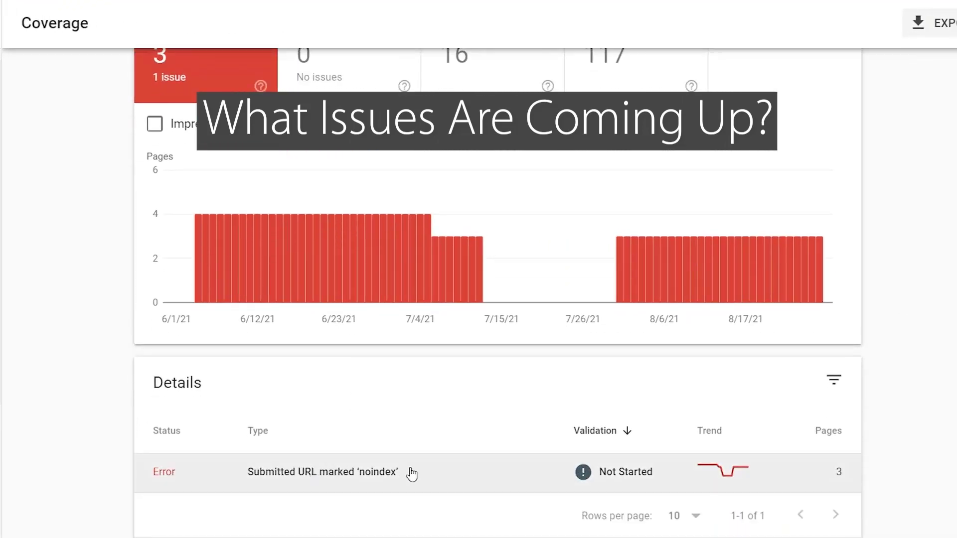
scroll(399, 348, up, 2)
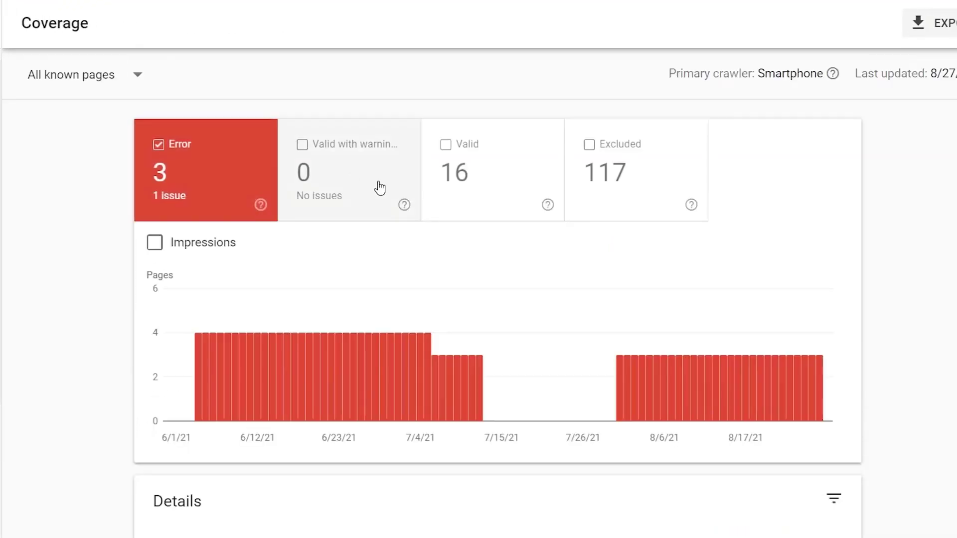
Add the 16 valid pages to the chart and open 'Indexed, not submitted in sitemap'.
click(459, 196)
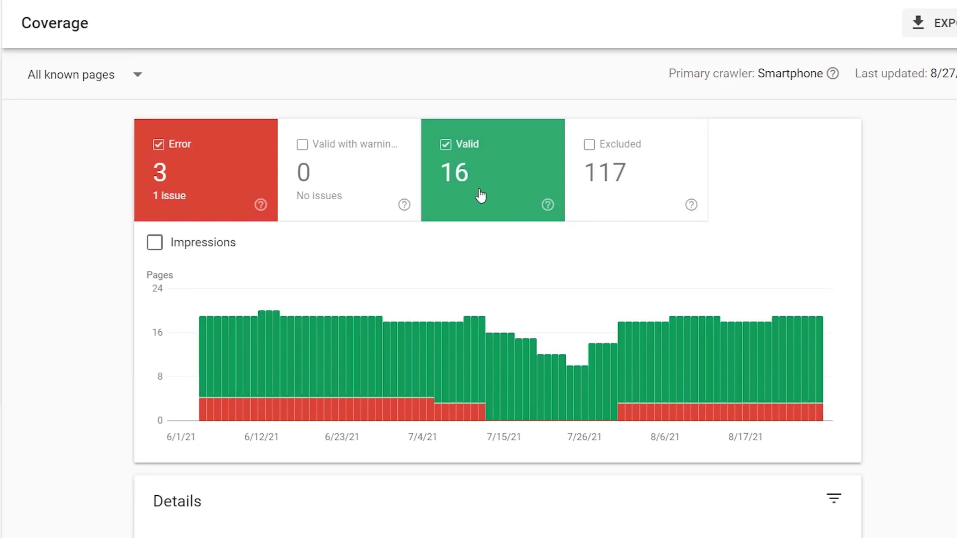
scroll(478, 195, down, 4)
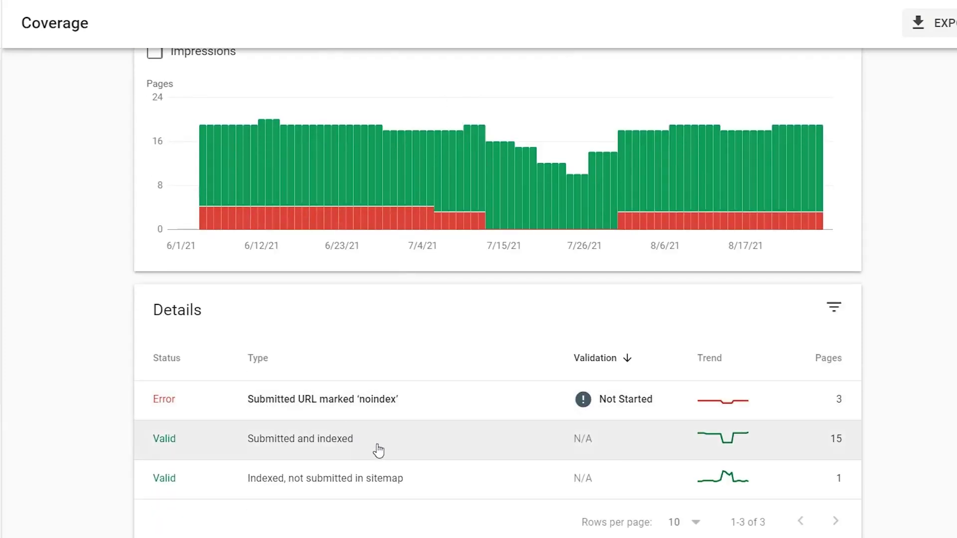
click(450, 492)
scroll(496, 483, down, 2)
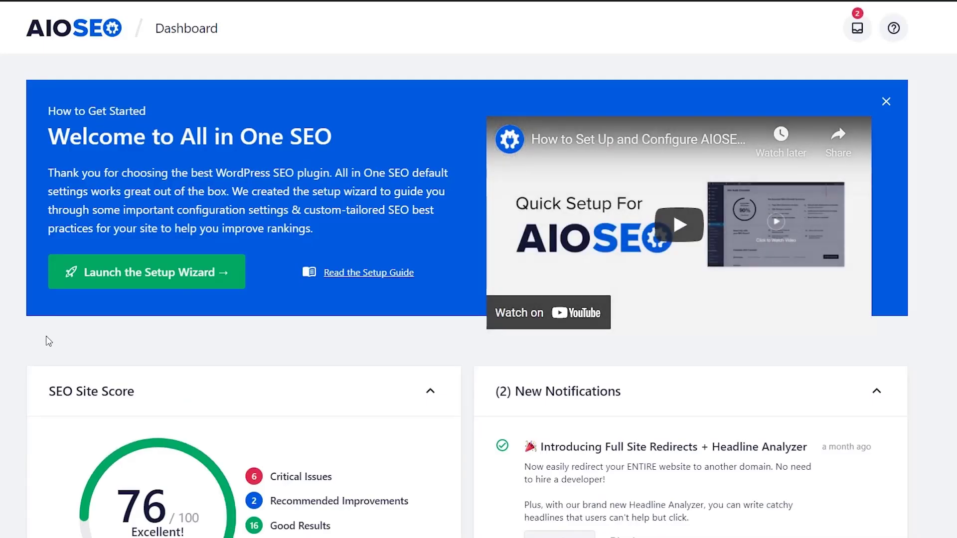
Load aioseo.com in a new browser tab by typing 'aio' in the address bar.
scroll(49, 341, down, 3)
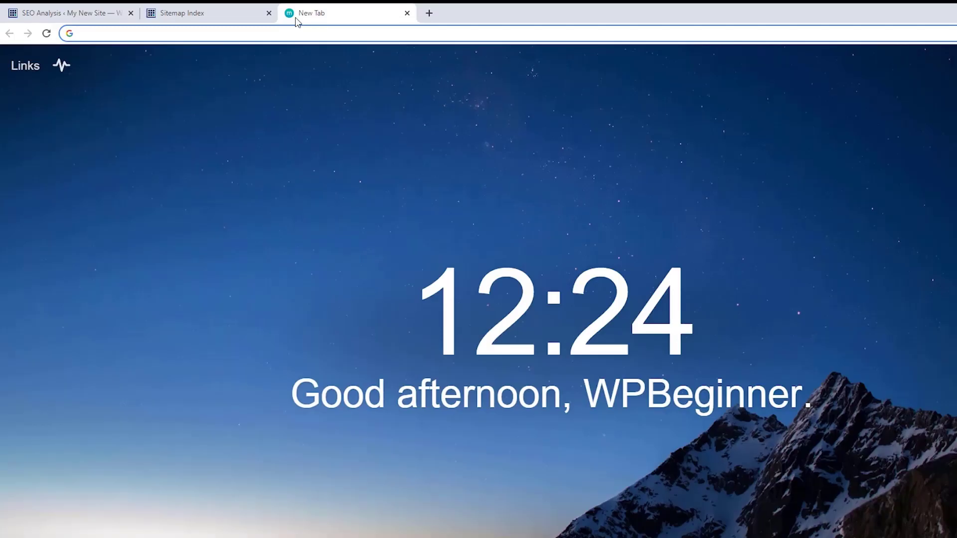
text(aio)
key(Return)
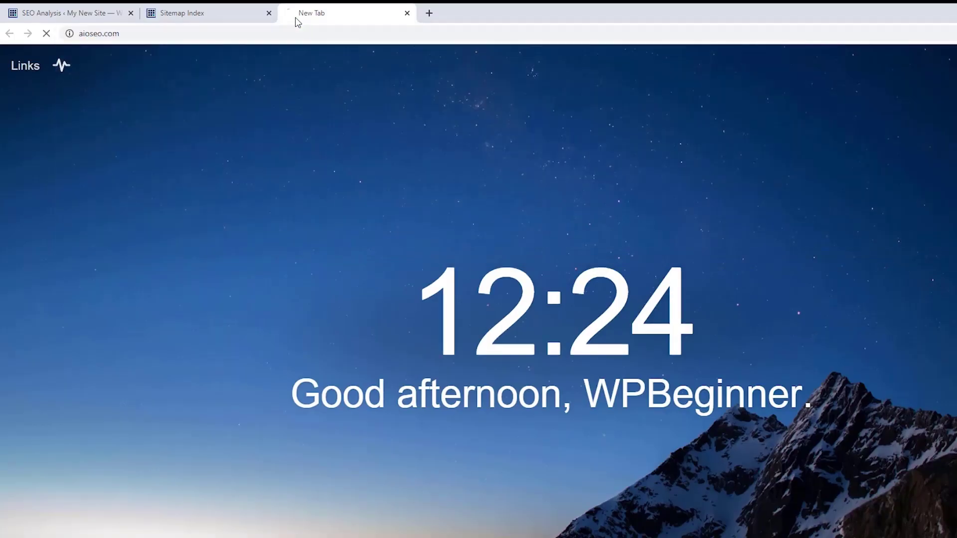